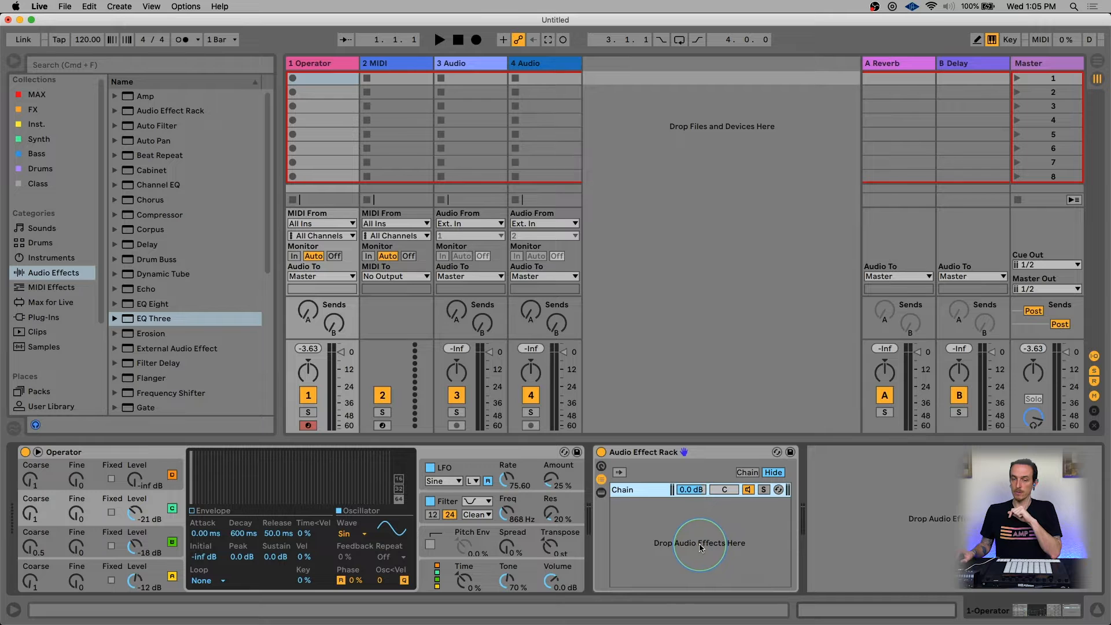
Duplicate the Audio Effect Rack chain containing EQ Three twice to make three parallel chains.
double_click(639, 487)
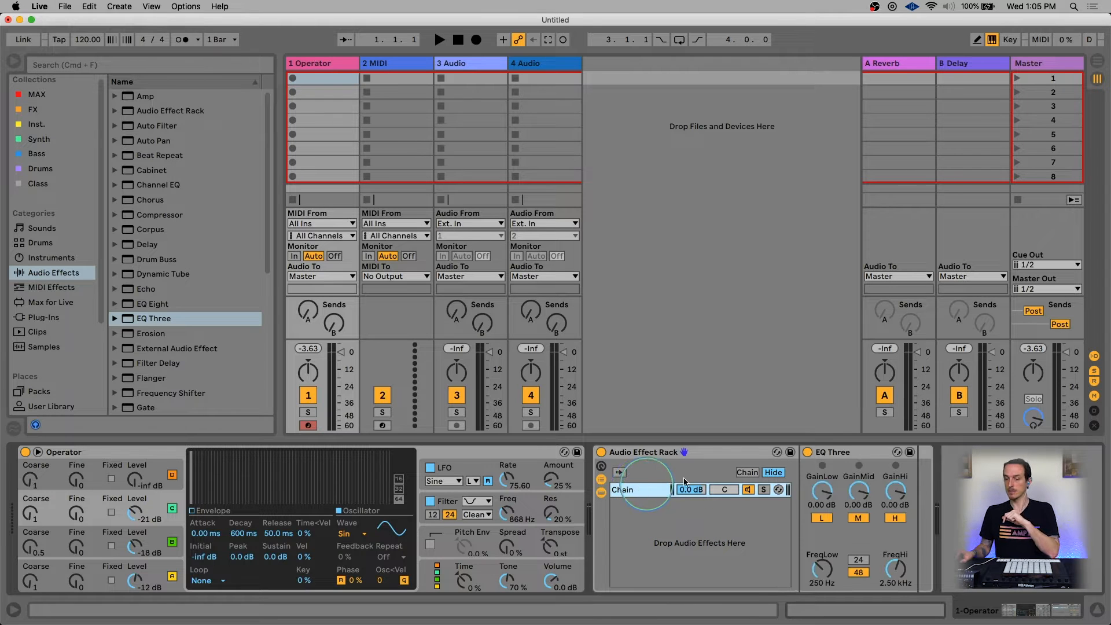
click(843, 452)
click(643, 489)
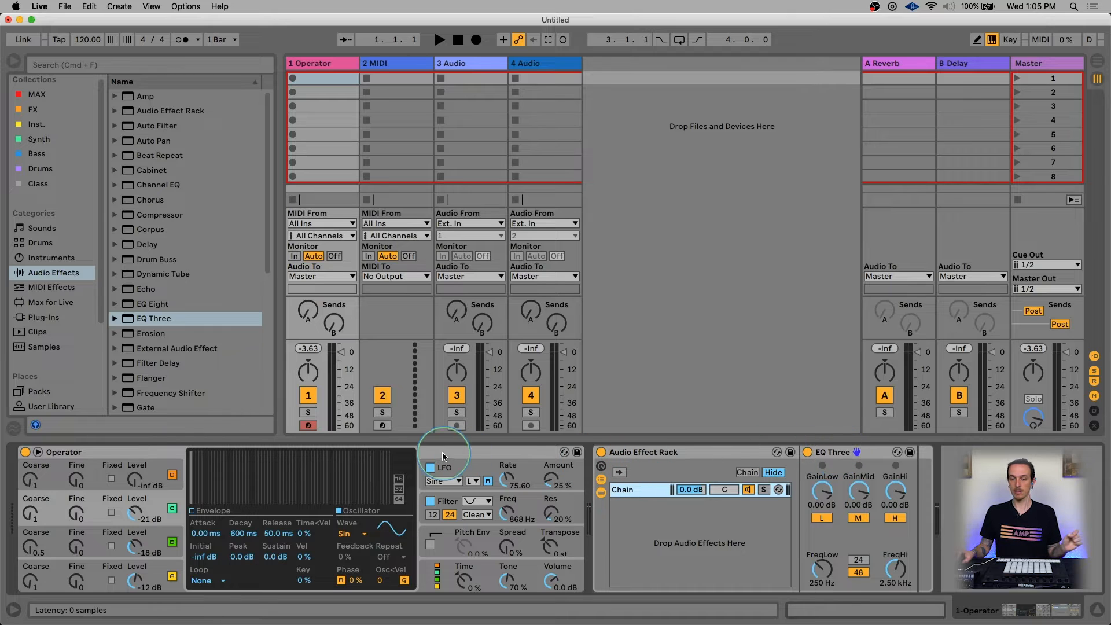
click(833, 452)
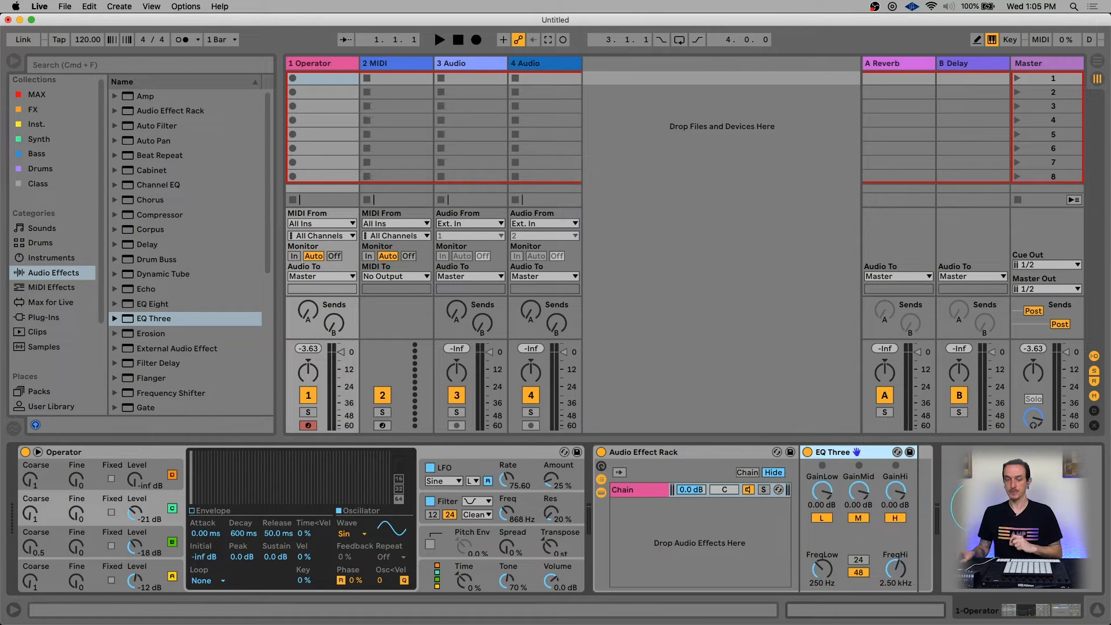
click(660, 490)
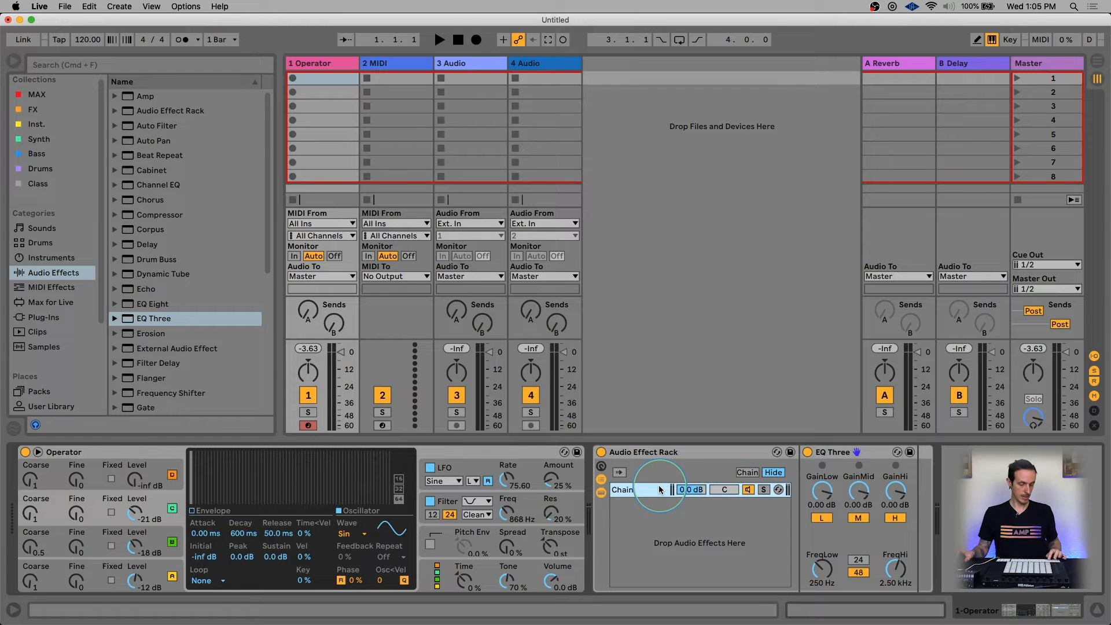
key(super+d)
key(super+d)
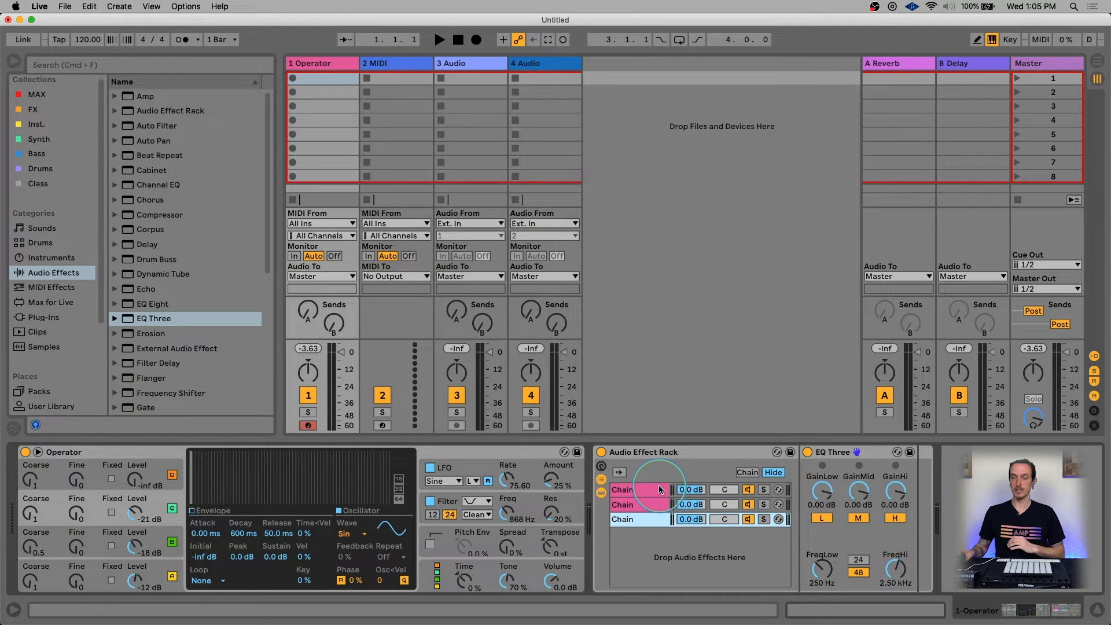
Rename the rack's three chains low, mid and hi, in order.
click(659, 489)
click(660, 504)
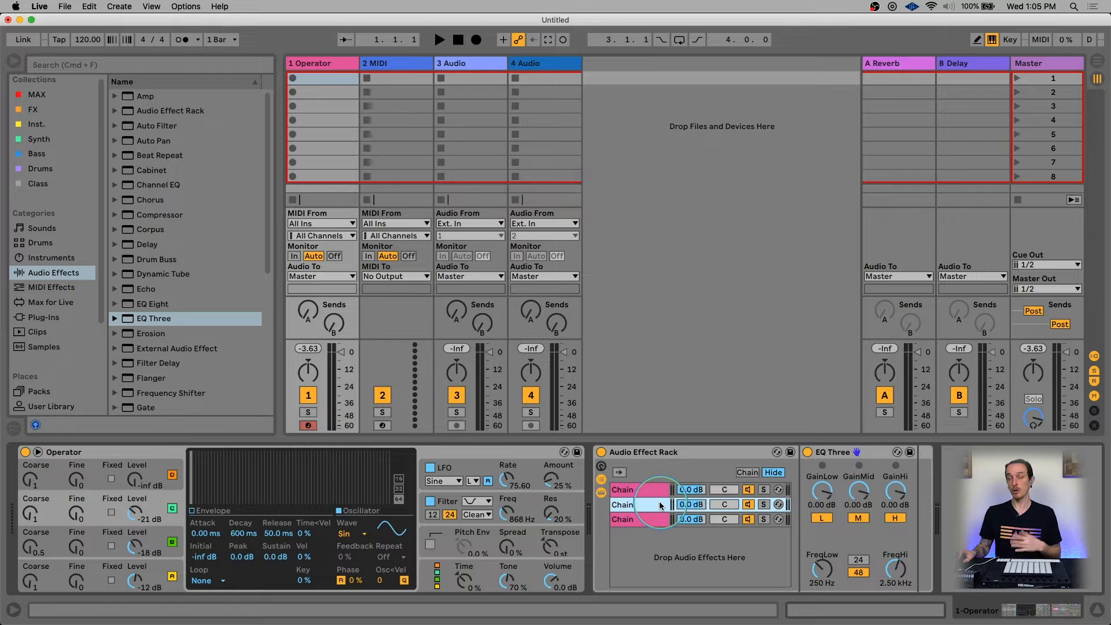
click(647, 492)
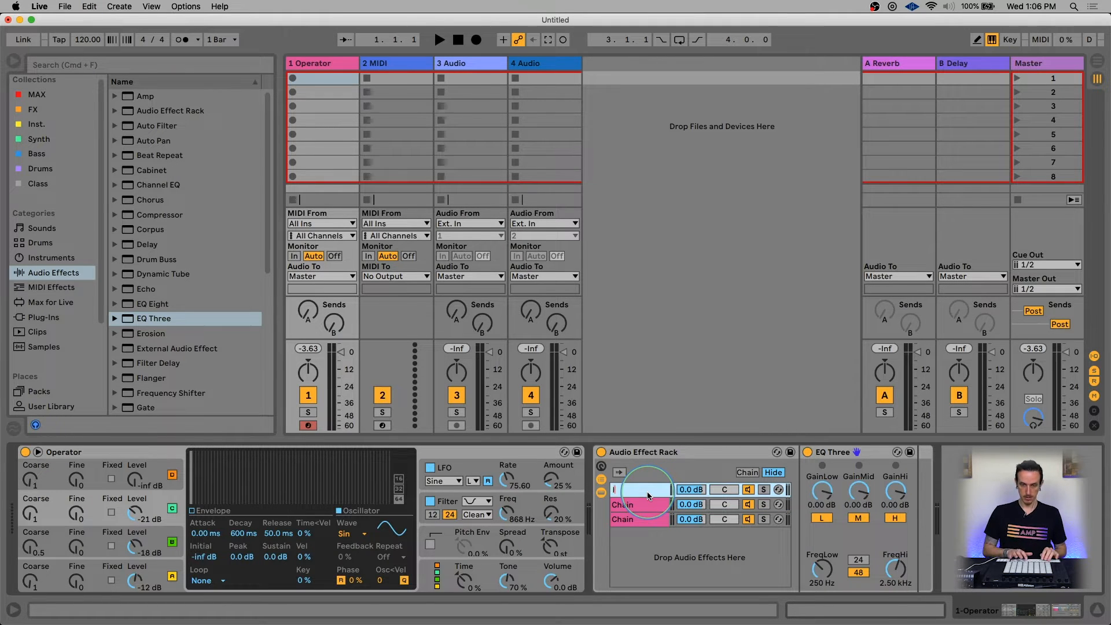
key(Return)
key(Down)
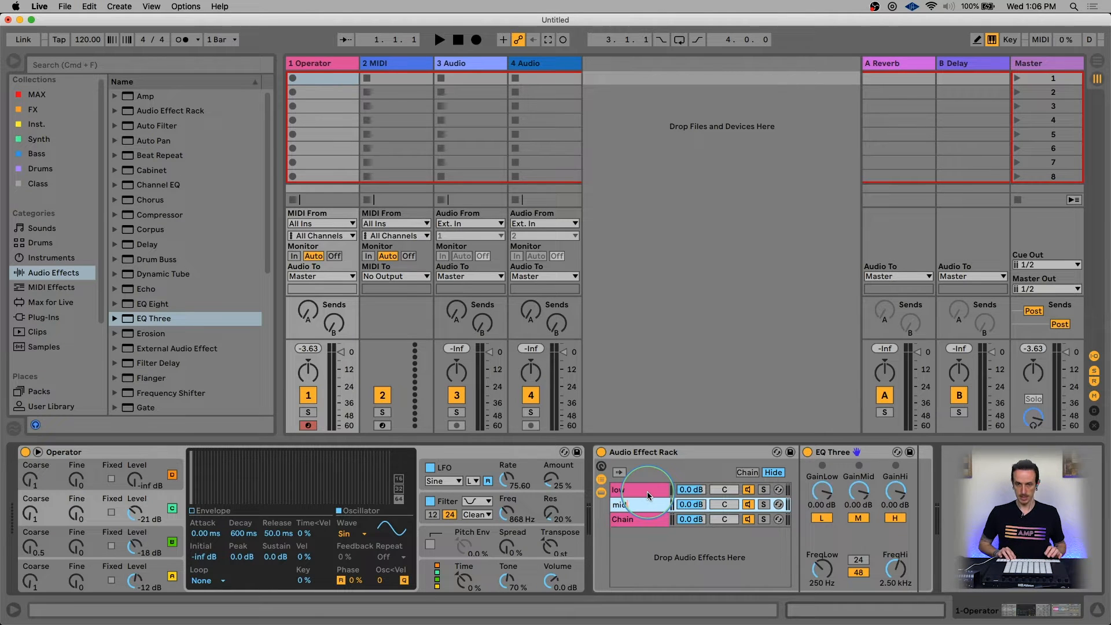
key(Return)
key(Down)
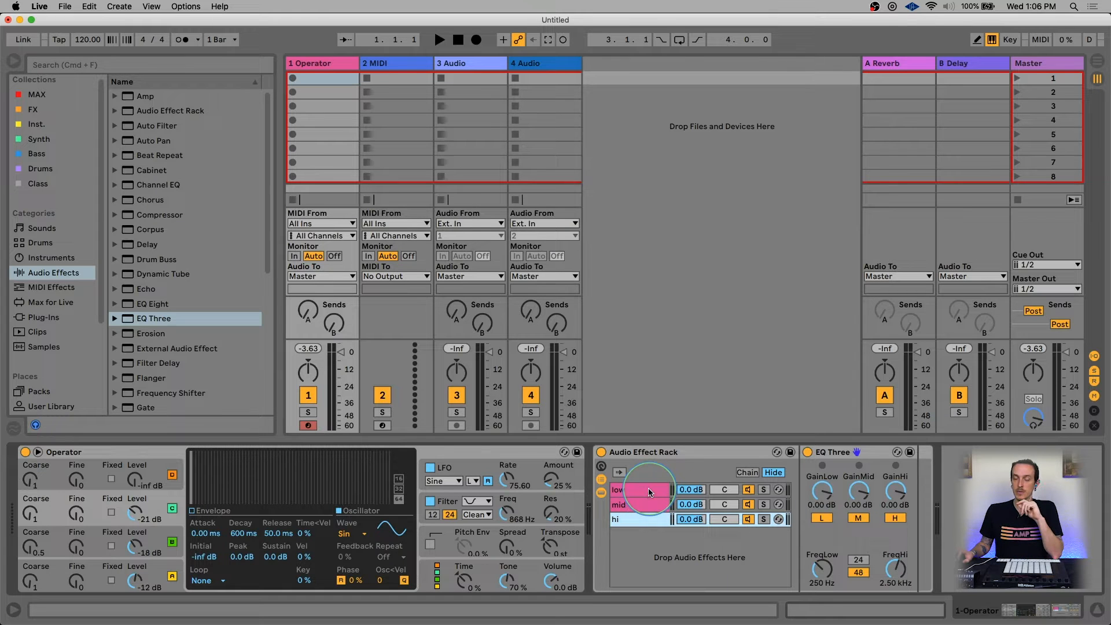
Switch off the mid and high bands of the low chain's EQ Three, leaving only the low band active.
click(640, 490)
click(638, 504)
click(640, 492)
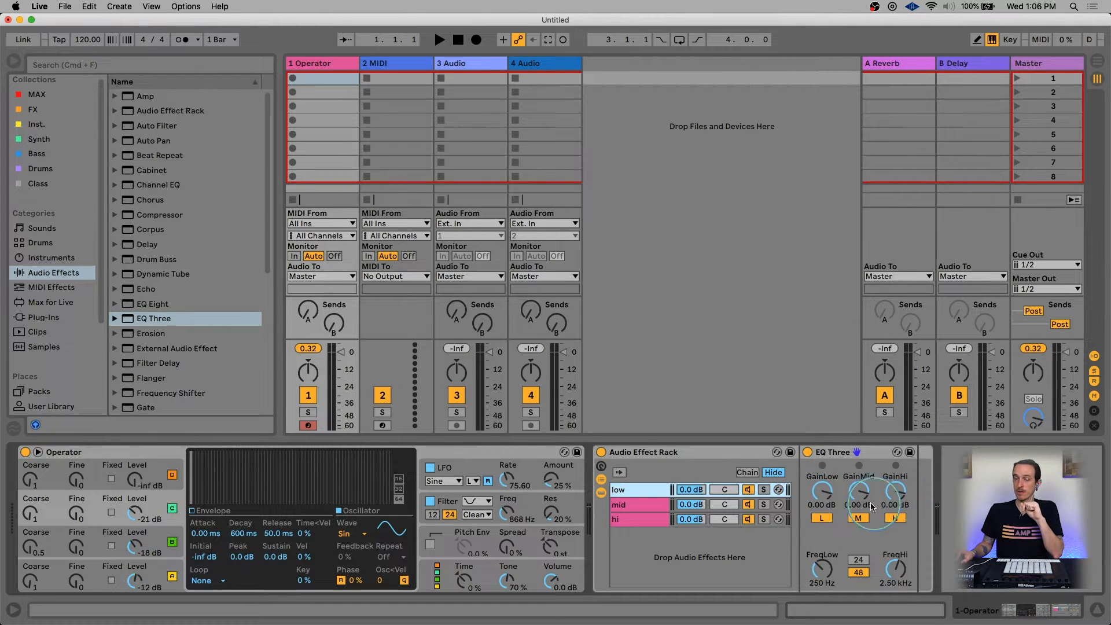
click(821, 518)
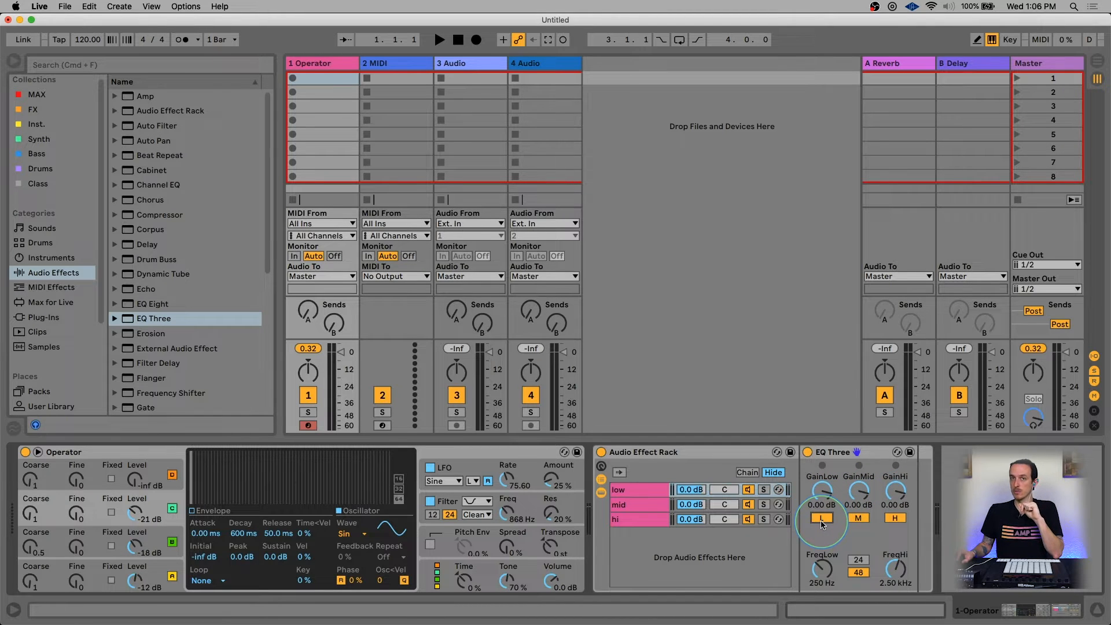
click(858, 518)
click(894, 518)
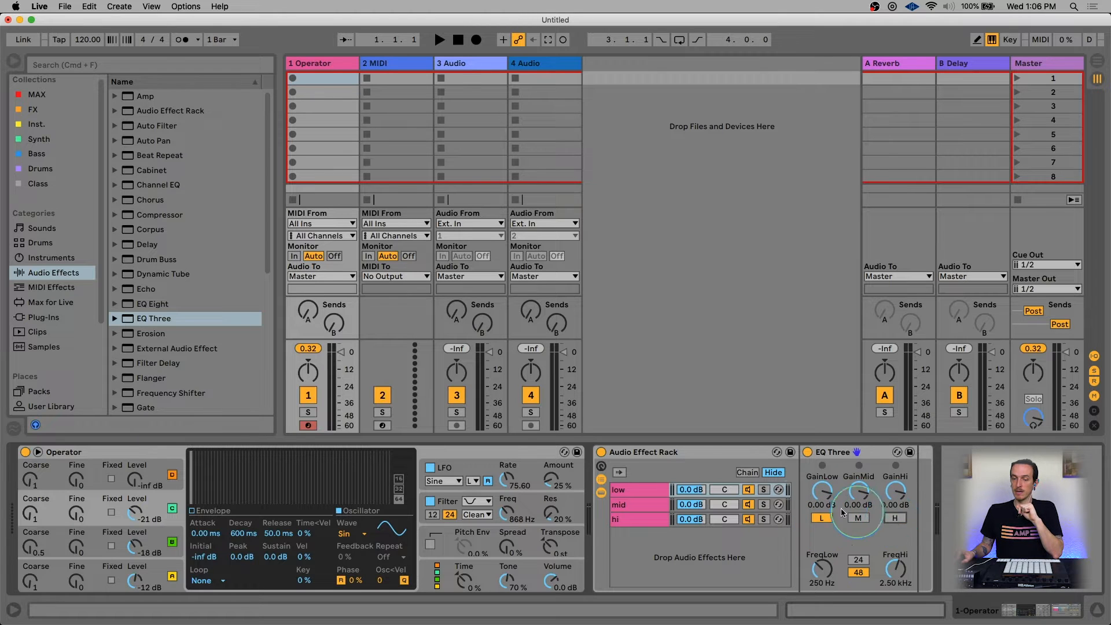
Leave only the mid band active in the mid chain's EQ Three and only the high band in the hi chain's.
click(655, 491)
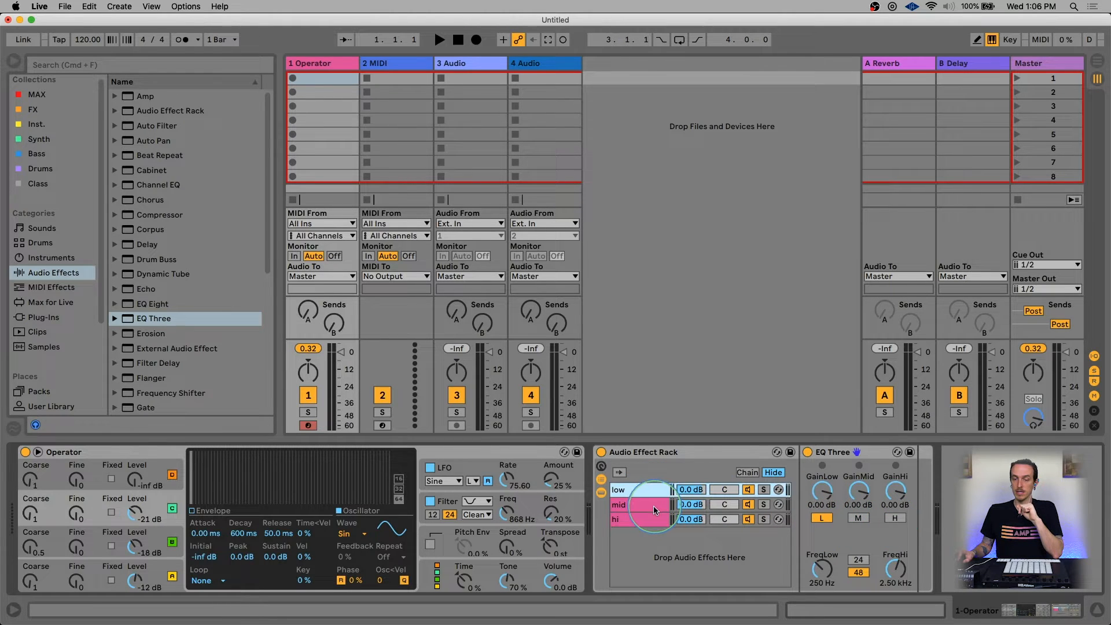
click(655, 505)
click(821, 518)
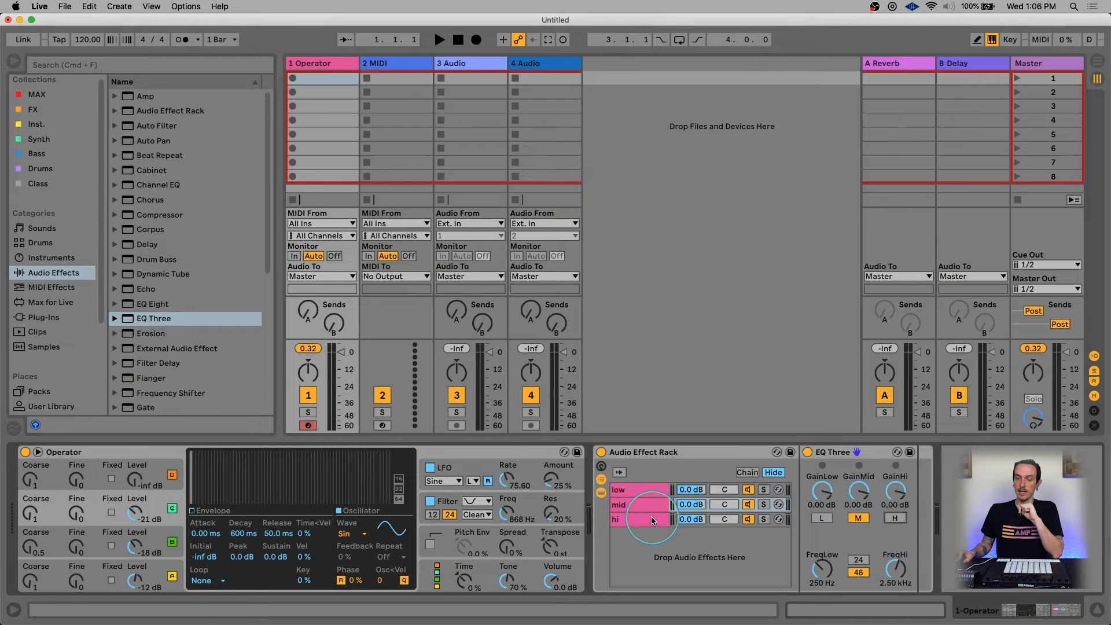
click(790, 520)
click(821, 518)
click(858, 519)
click(636, 519)
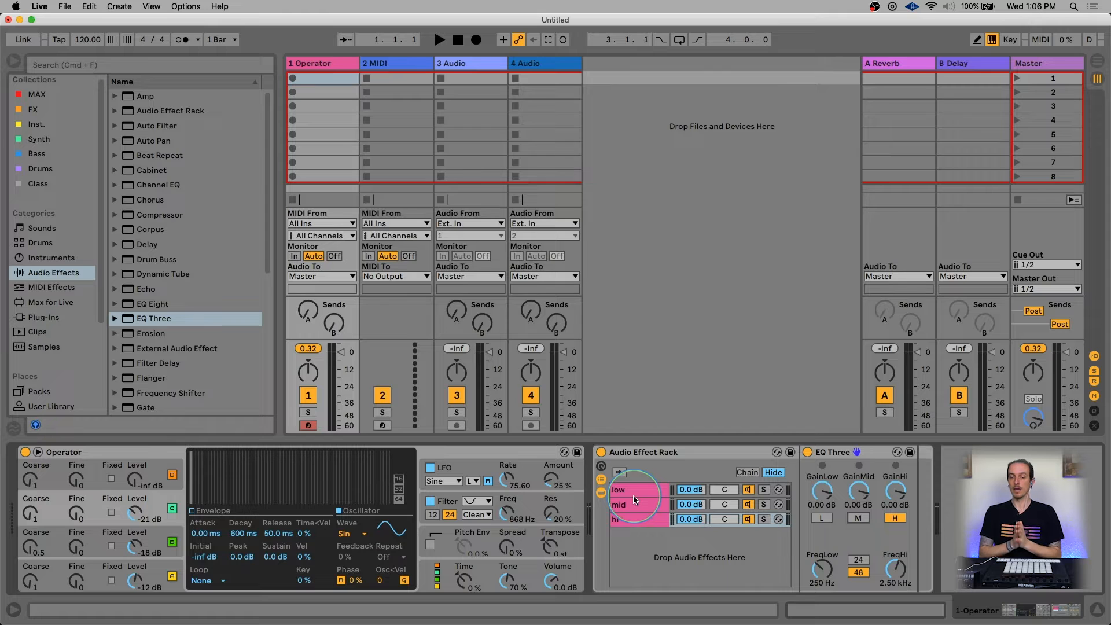
Review each chain's EQ Three bands and audition the low, mid and hi chains by soloing them in turn.
click(635, 490)
click(637, 505)
click(639, 522)
click(637, 497)
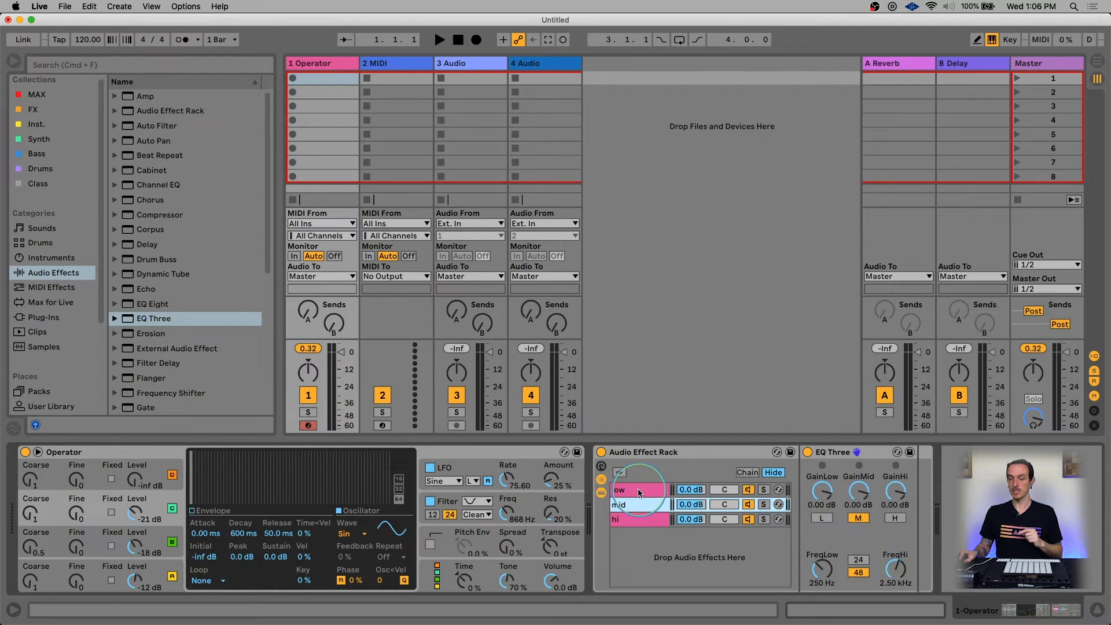
click(636, 489)
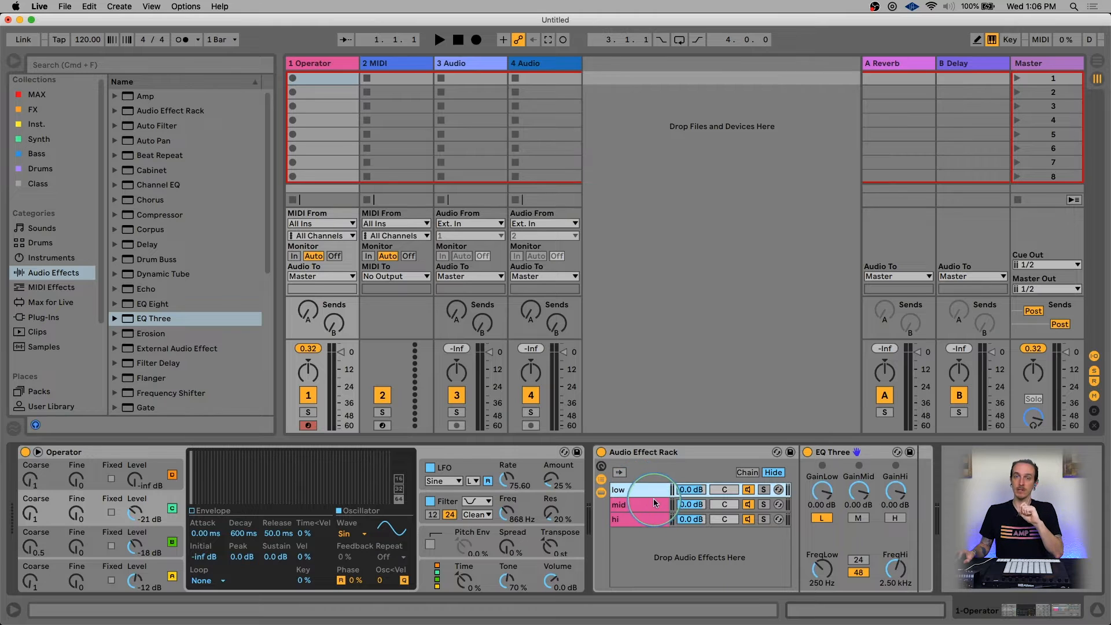
click(763, 489)
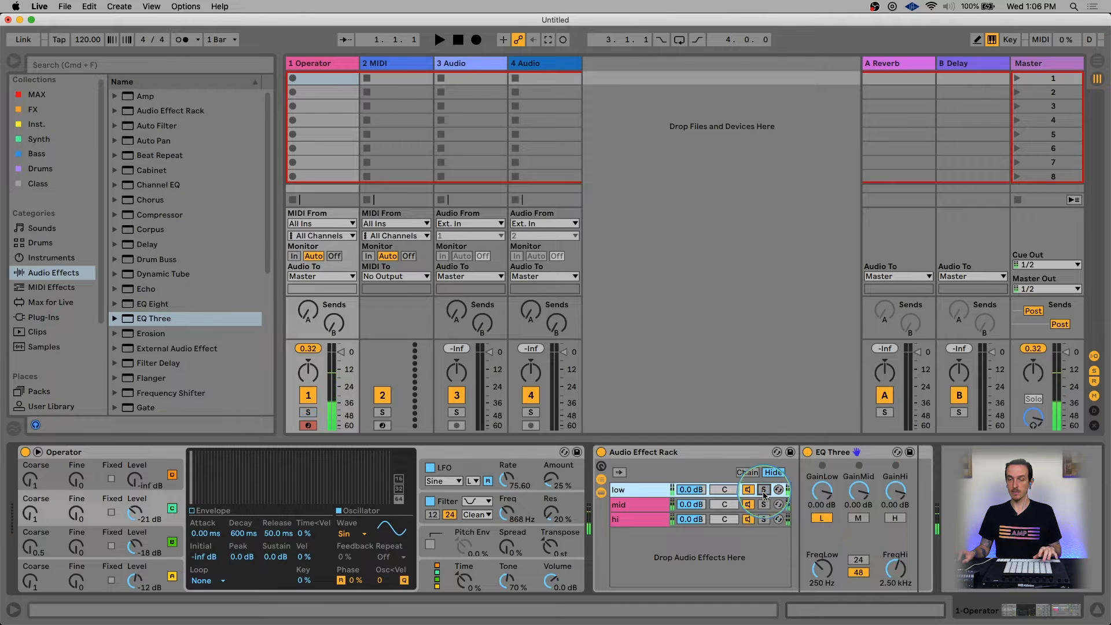
click(764, 504)
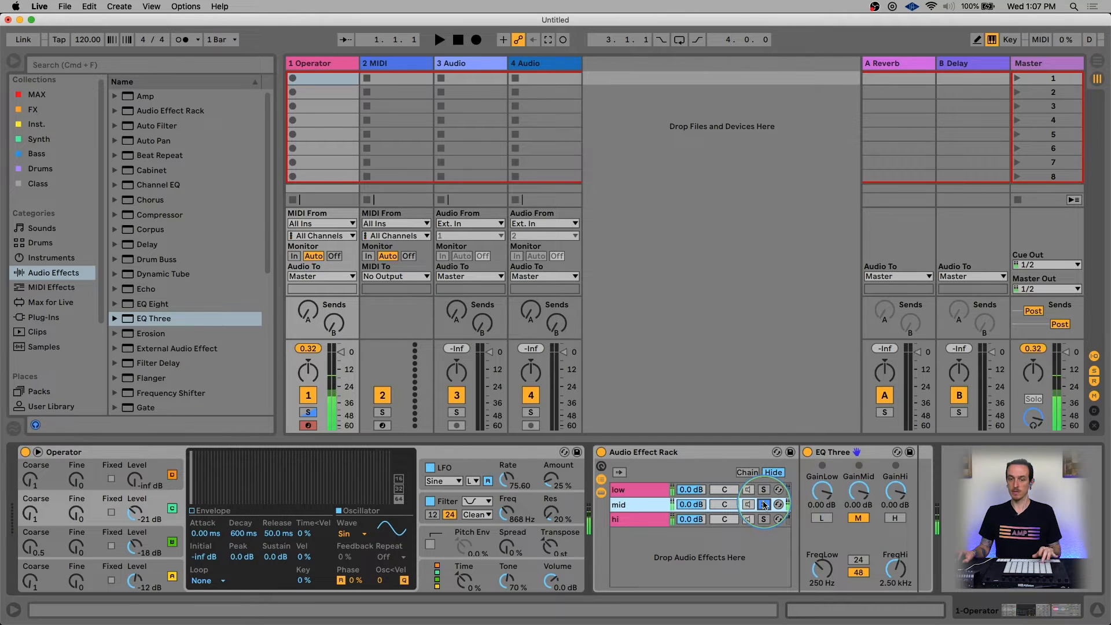
click(763, 519)
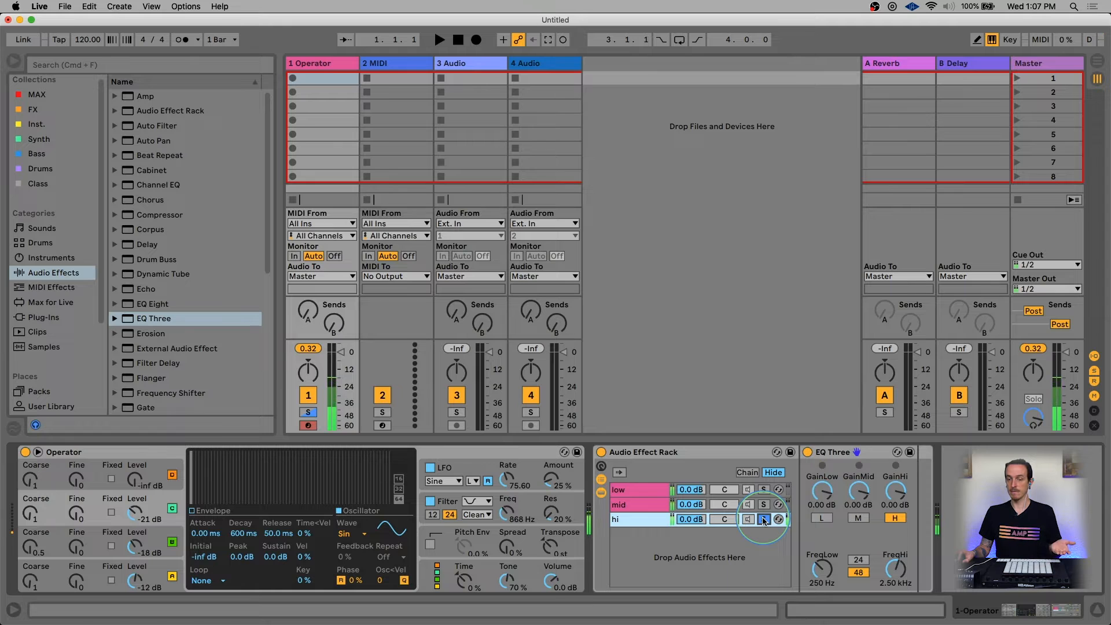
click(763, 519)
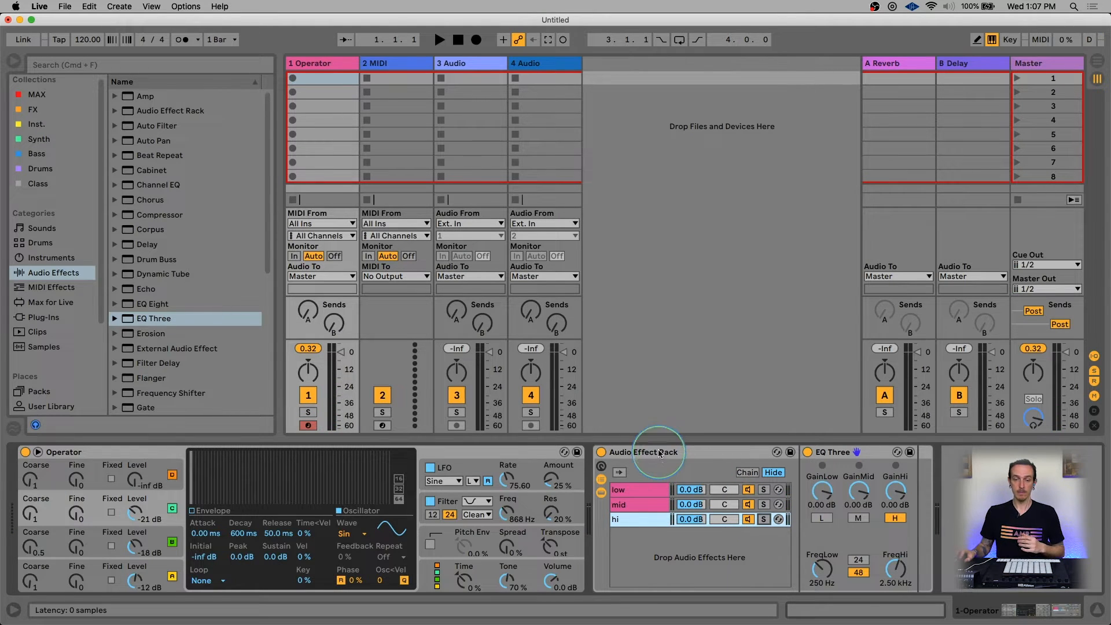
Rename the Audio Effect Rack as "multiband template".
click(660, 451)
key(super+r)
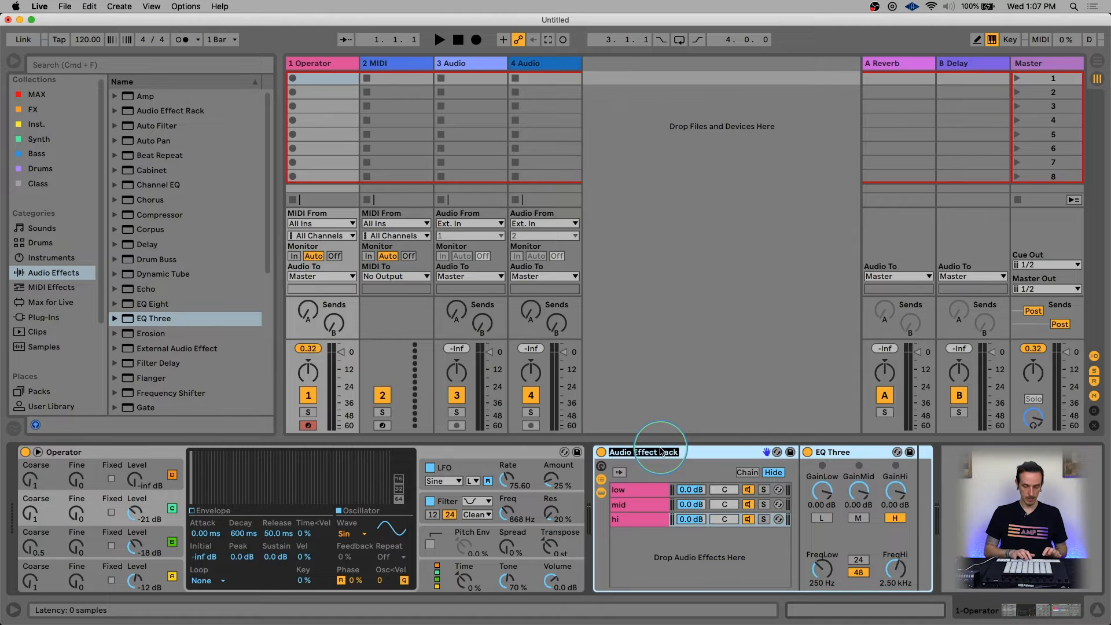
text(multiband template)
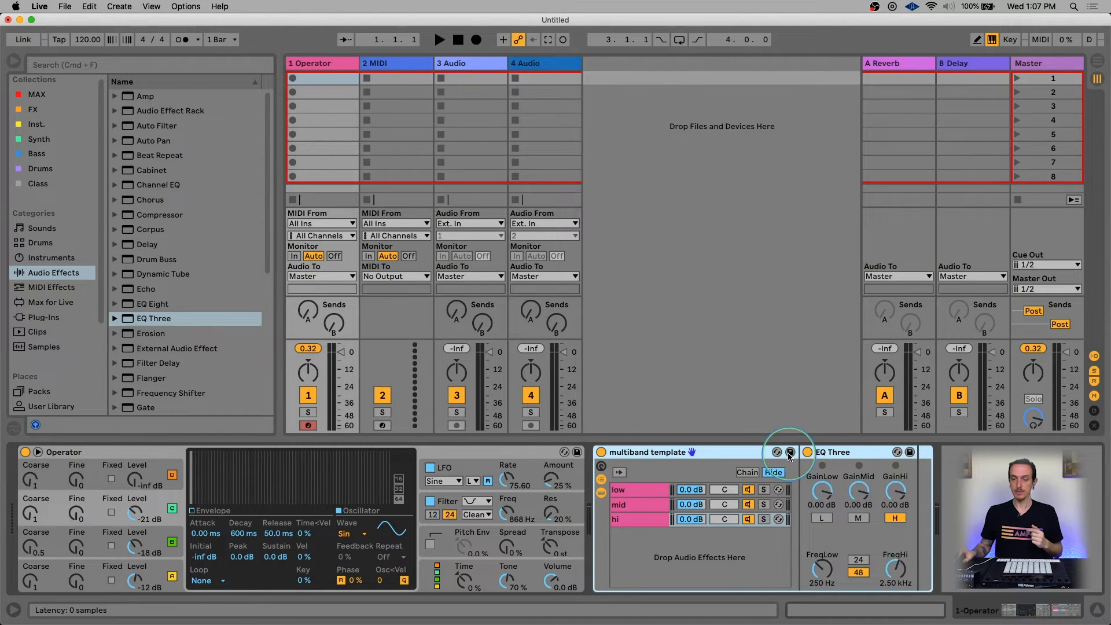
Add a Saturator after the EQ Three in the low chain.
click(636, 489)
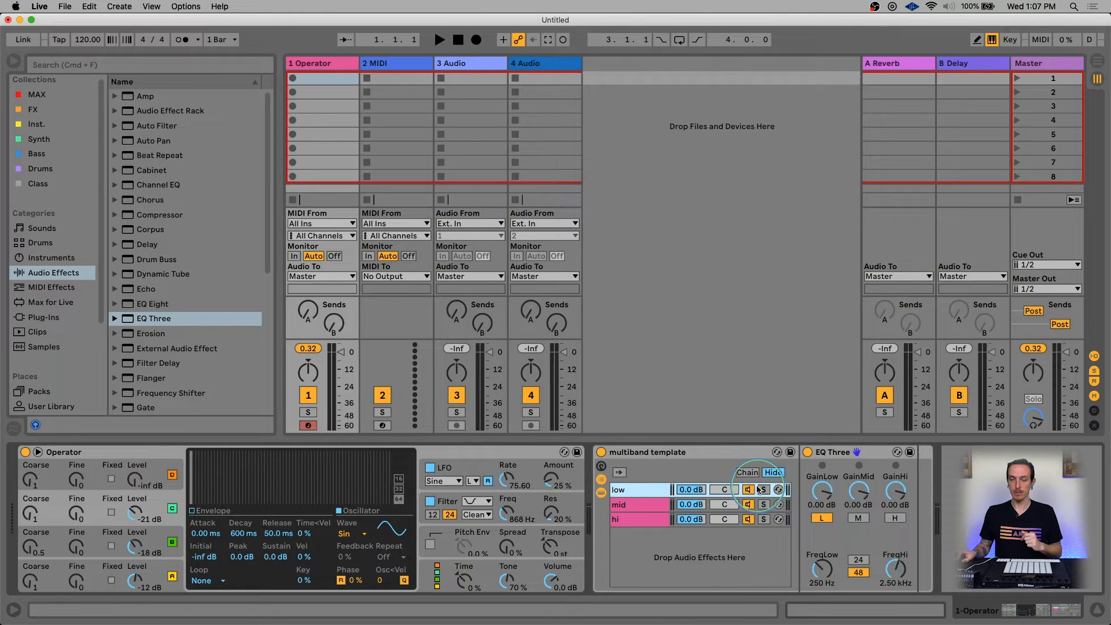
click(199, 313)
scroll(200, 313, down, 6)
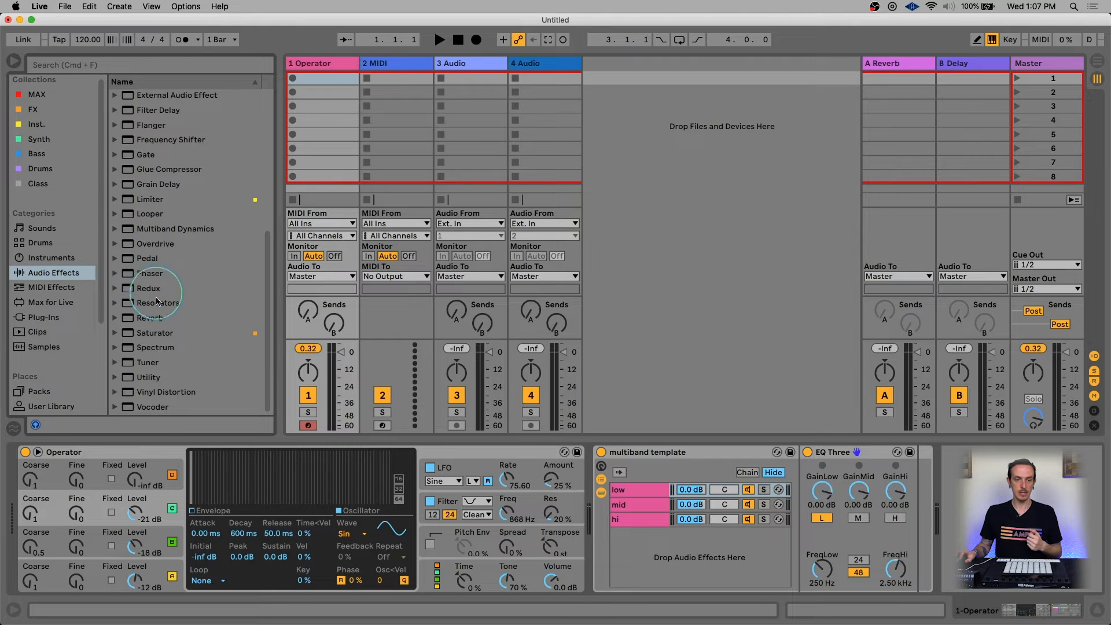
drag(155, 333, 902, 480)
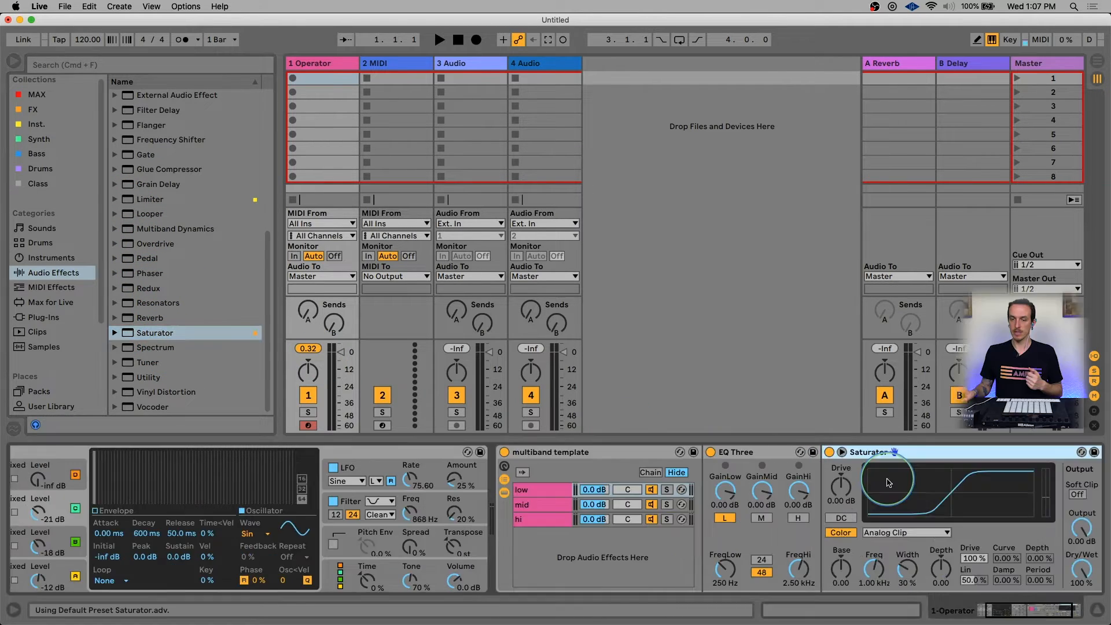
Set the low chain's Saturator to a Drive of about 2.86 dB and the Medium Curve type.
click(586, 489)
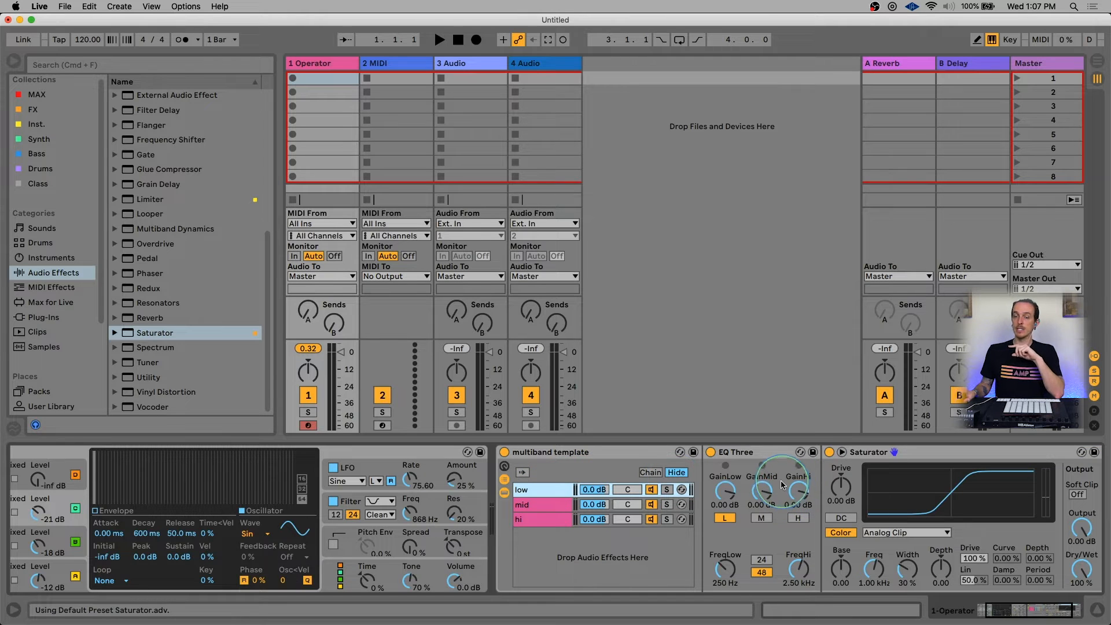
click(760, 454)
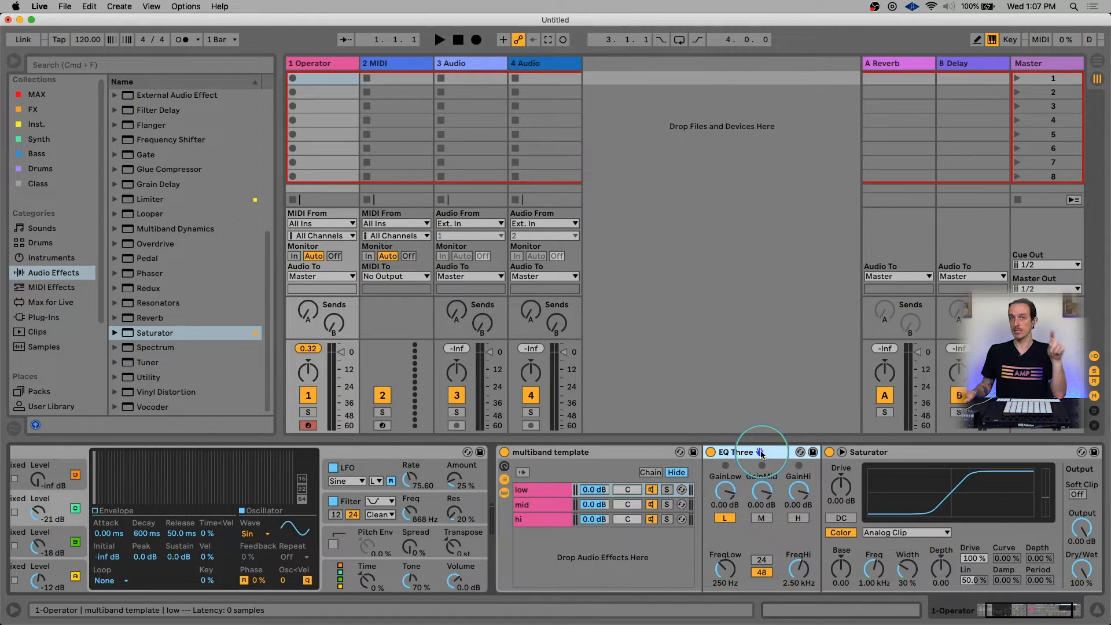
click(845, 496)
drag(844, 496, 844, 486)
click(905, 532)
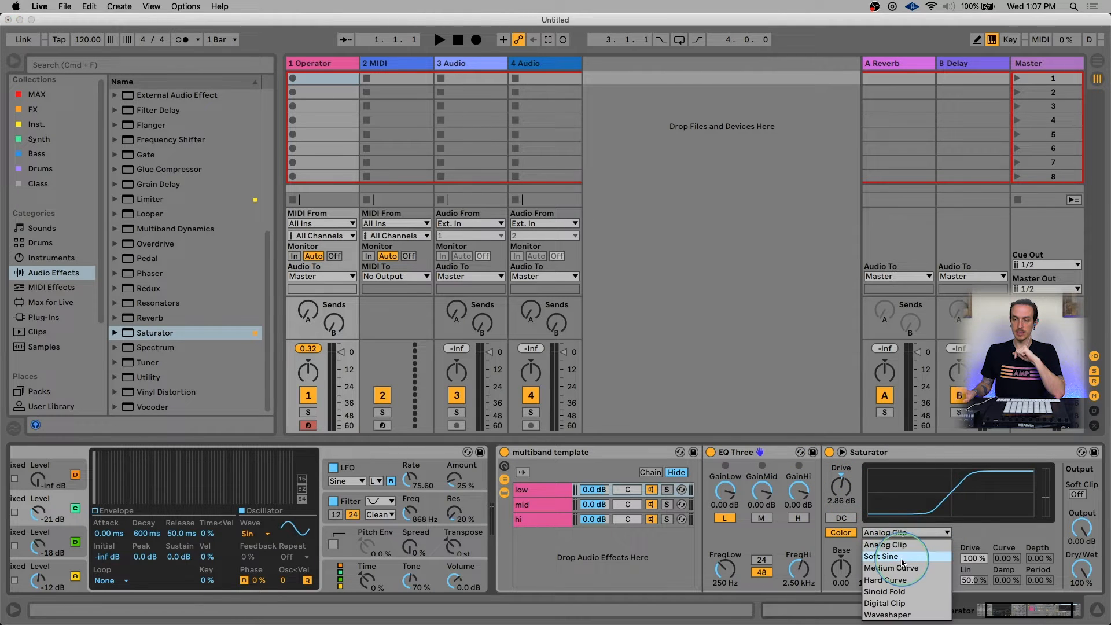
click(904, 564)
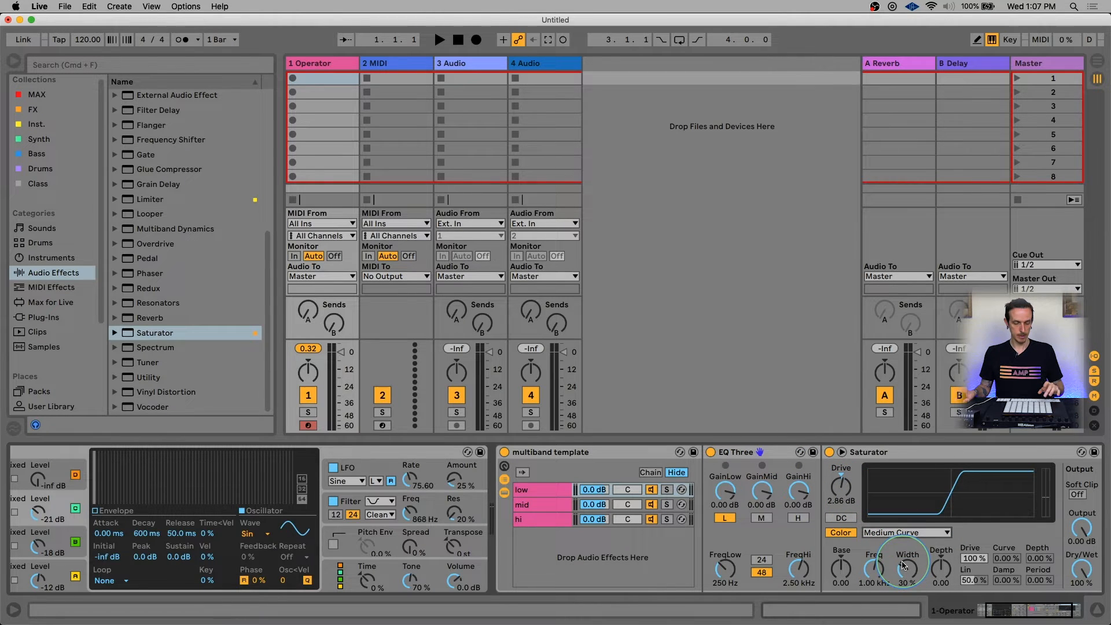
Raise the Saturator's Drive to 4.00 dB while soloing the low chain, and unsolo the chain.
click(666, 490)
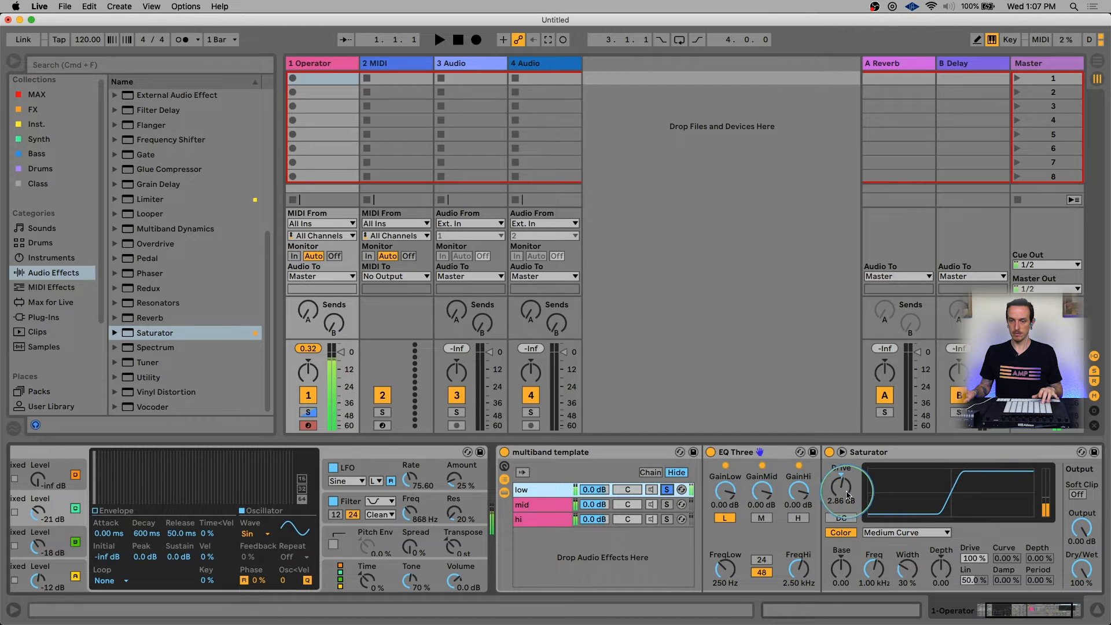
drag(845, 491, 845, 487)
click(667, 489)
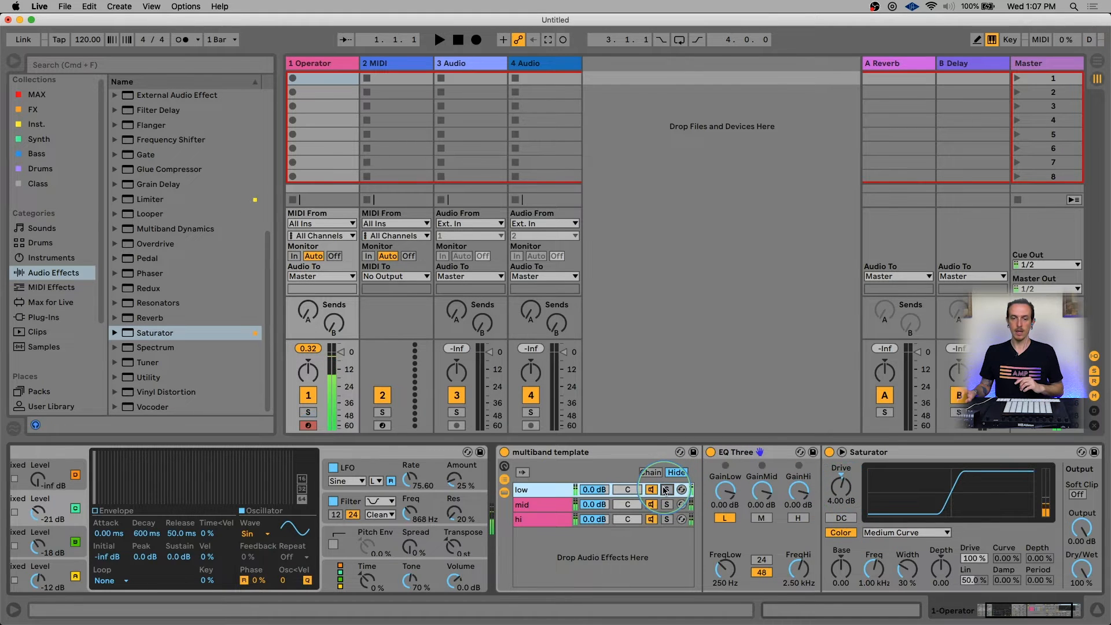
Solo the mid chain and add a Pedal effect after its EQ Three.
click(544, 504)
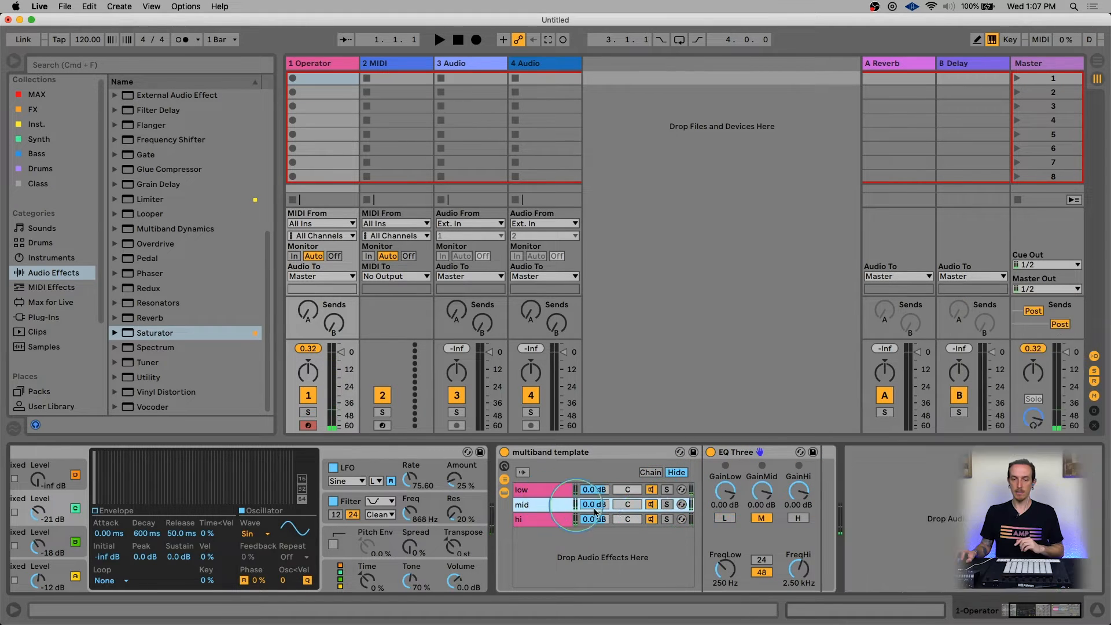
click(666, 504)
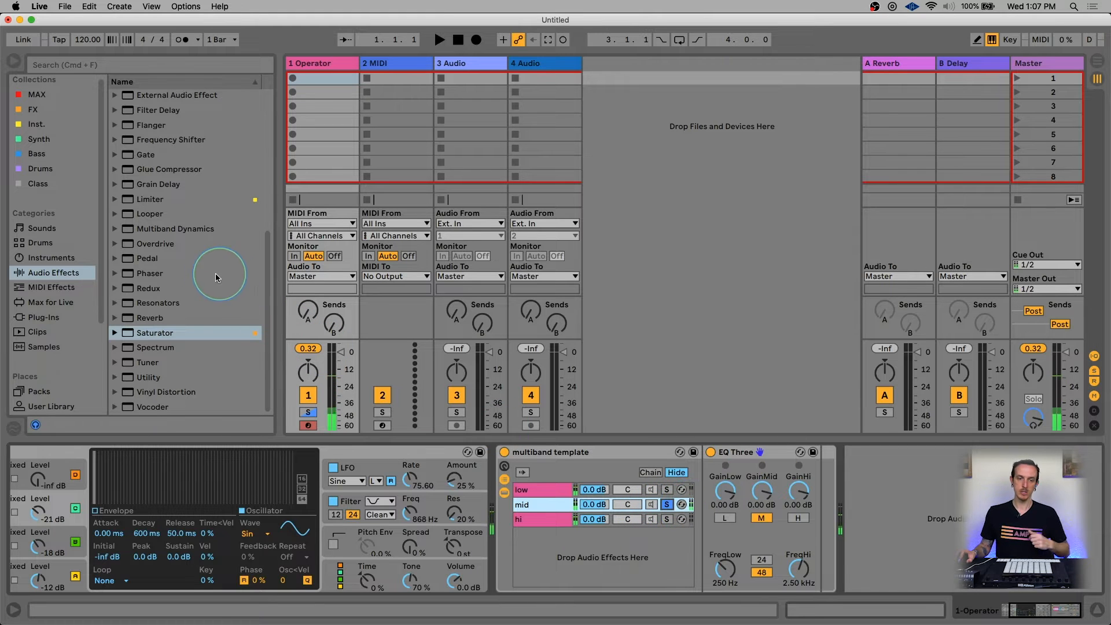
drag(149, 265, 800, 478)
click(535, 504)
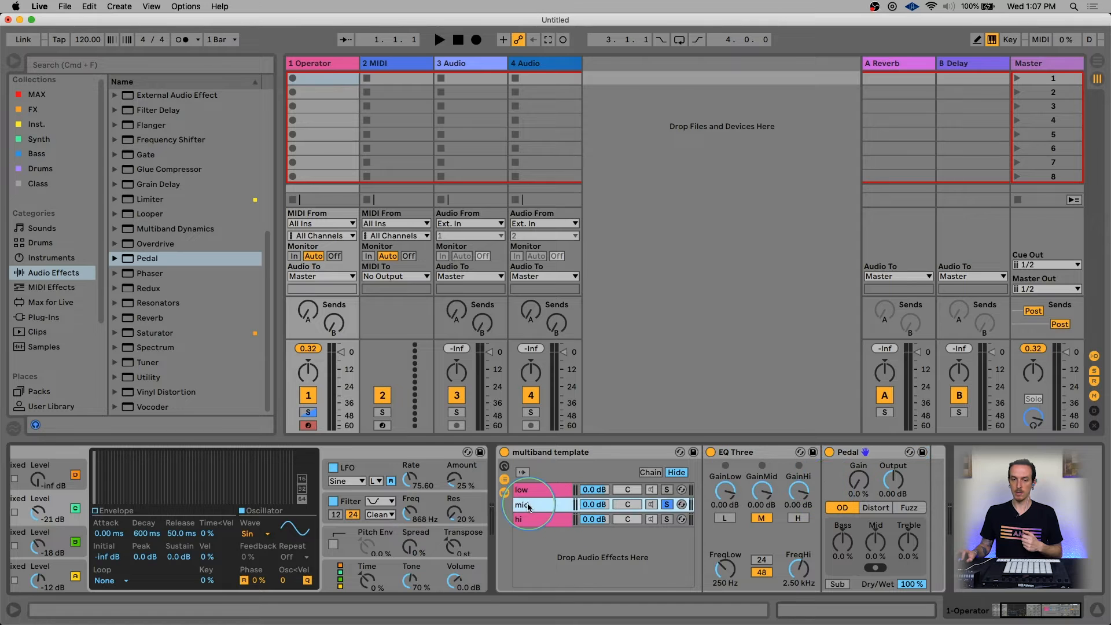
Set the mid chain's Pedal to 15 % Gain and the Fuzz type.
drag(858, 481, 858, 463)
click(909, 507)
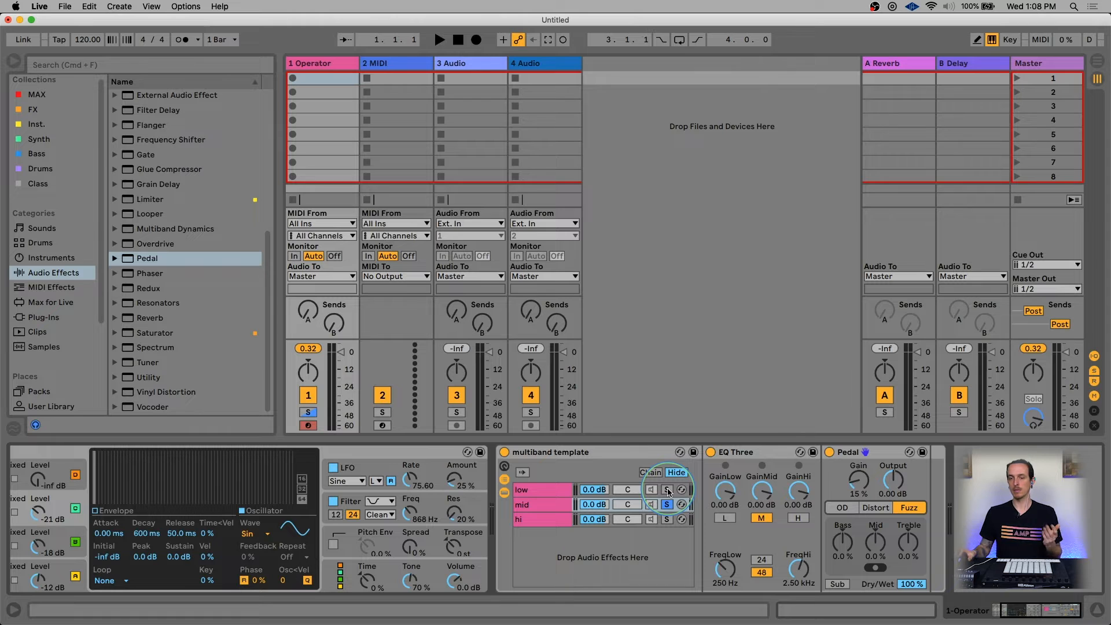
Add a Chorus after the Pedal in the mid chain and set its Dry/Wet to 34 %.
scroll(182, 273, up, 1)
scroll(183, 270, up, 5)
click(140, 186)
drag(140, 186, 991, 520)
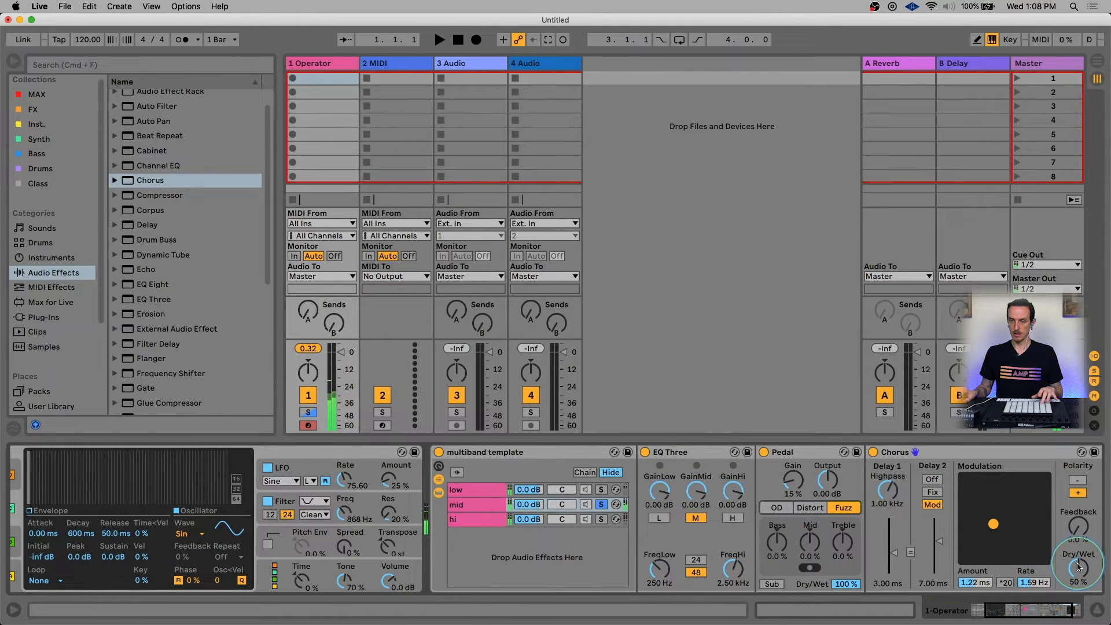
drag(1077, 564, 1078, 563)
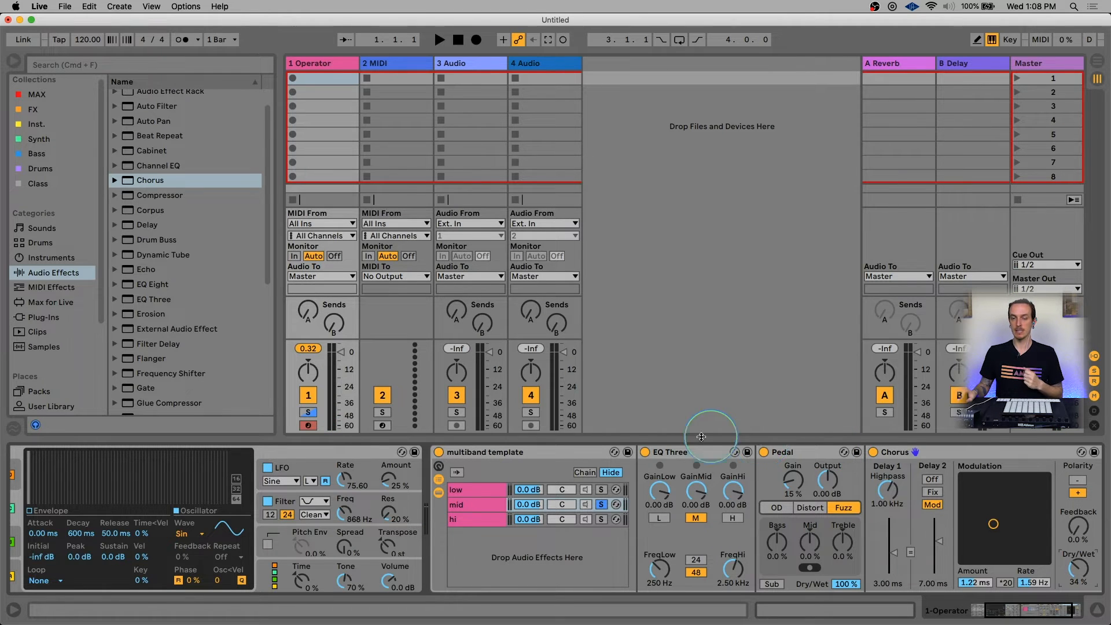
Unsolo the mid chain, then select and solo the hi chain.
click(601, 504)
click(496, 519)
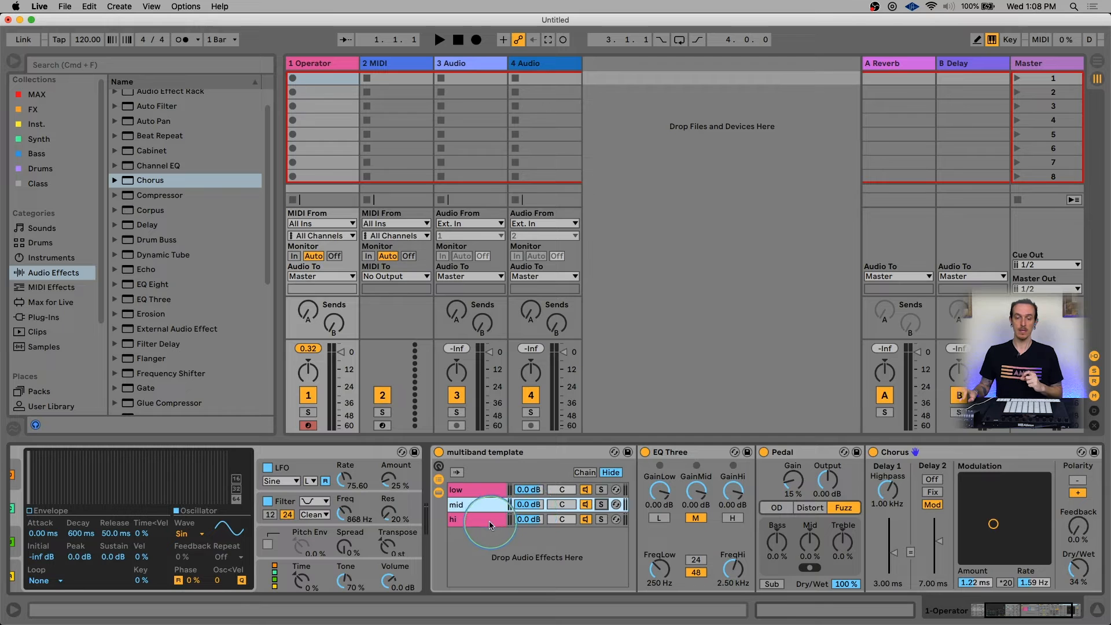
click(583, 519)
click(601, 519)
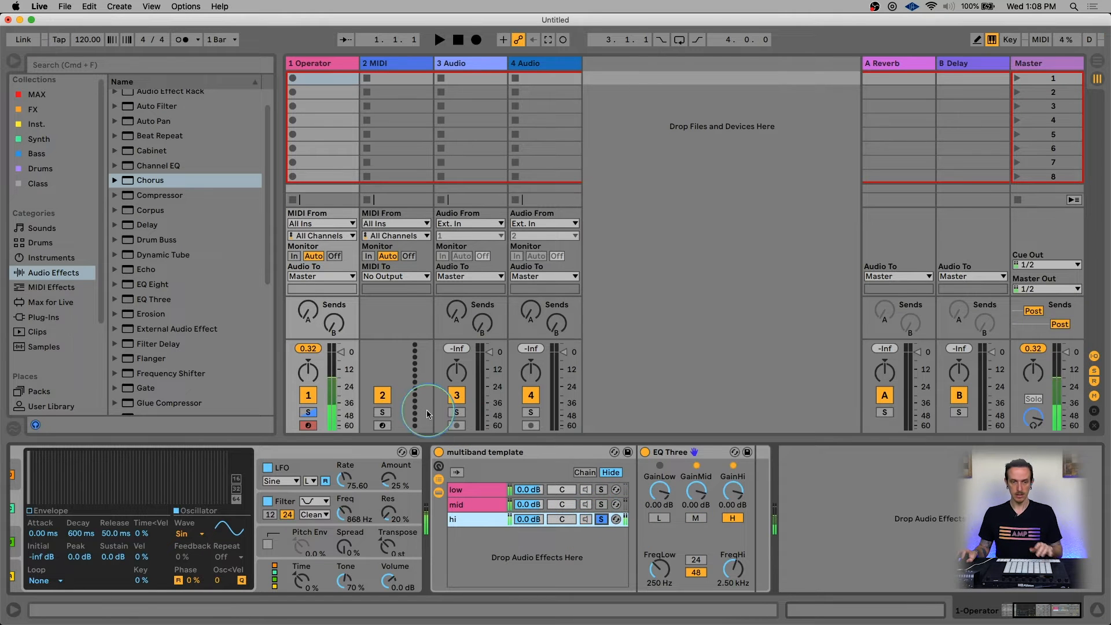
Add an Overdrive after the hi chain's EQ Three, with its filter at 2.91 kHz, bandwidth 2.45 and Dry/Wet 30 %.
scroll(166, 301, down, 5)
drag(164, 279, 707, 469)
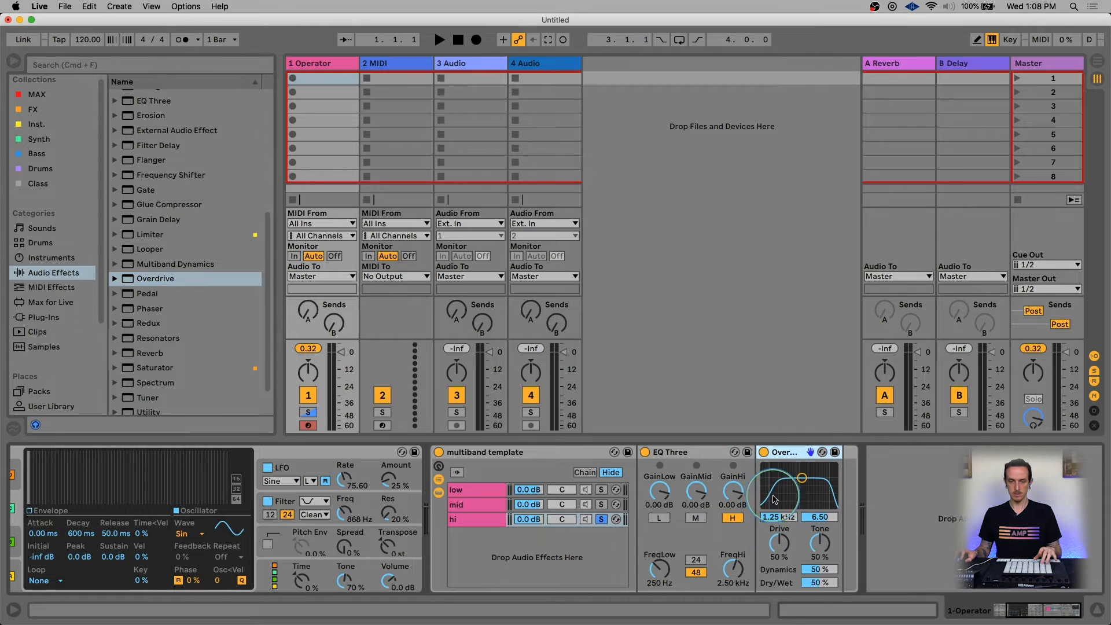
drag(804, 499, 813, 517)
drag(821, 582, 821, 595)
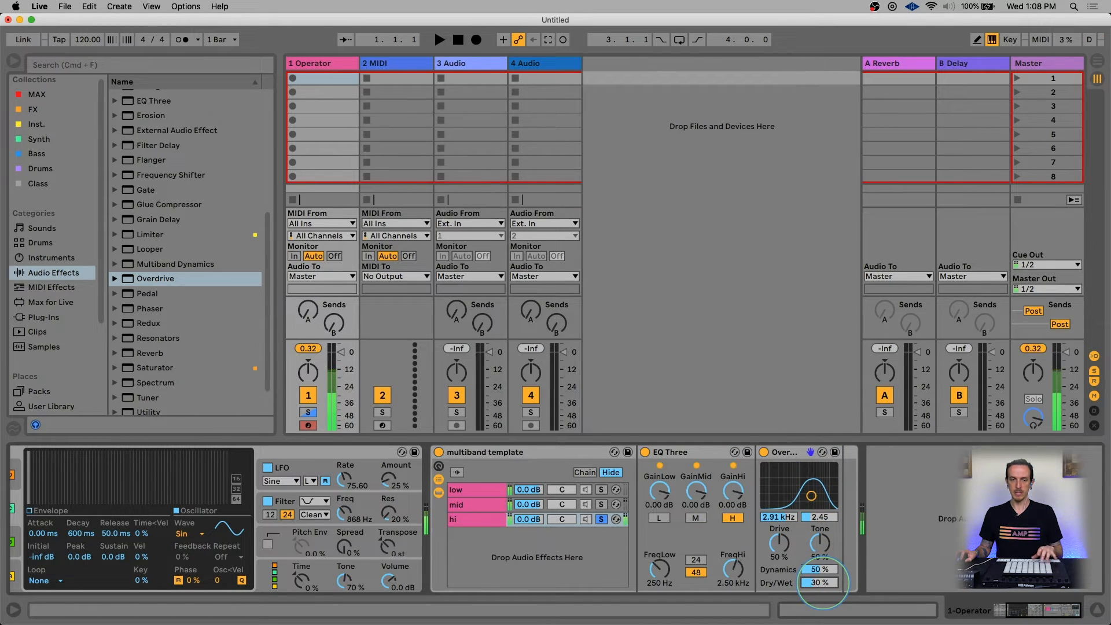
Add a Reverb after the hi chain's Overdrive, with Dry/Wet at 21 % and Decay Time at 620 ms.
scroll(177, 324, down, 3)
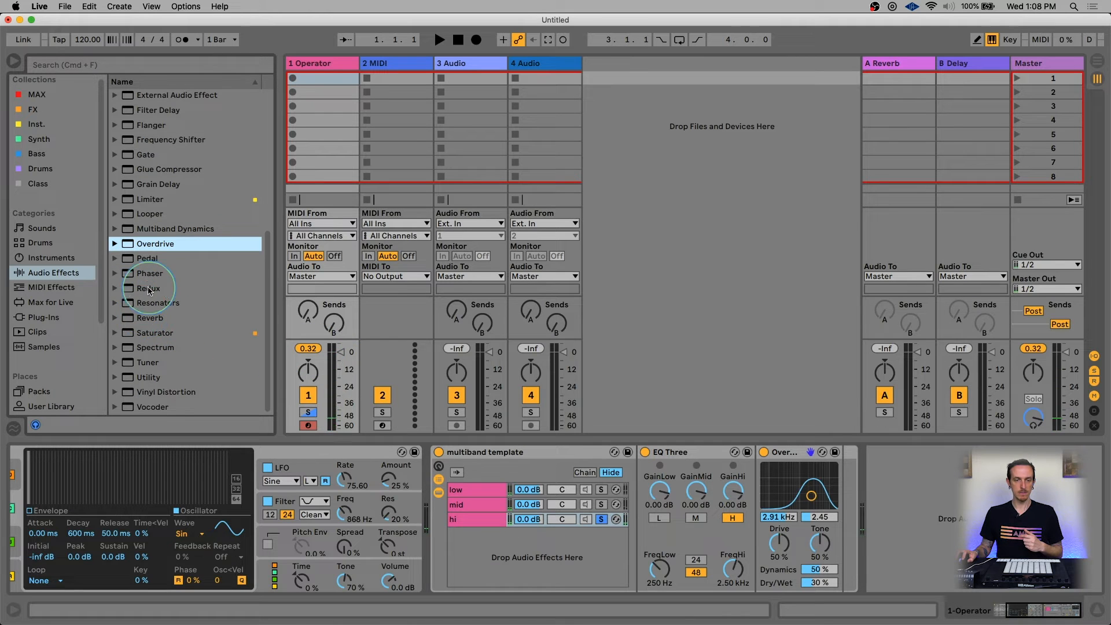
drag(149, 318, 860, 504)
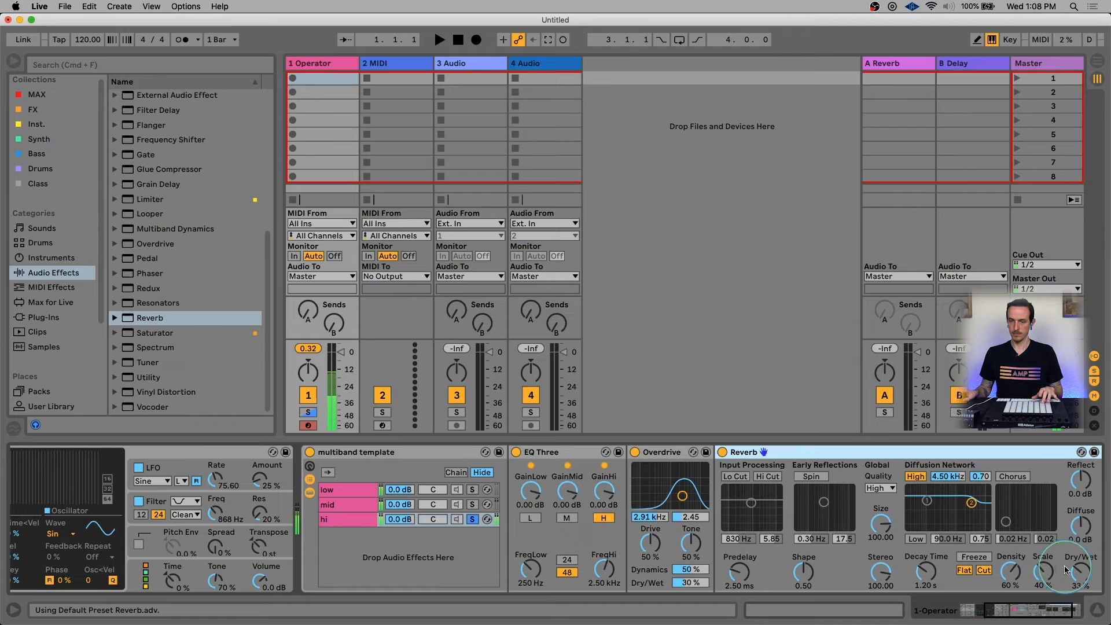
drag(1079, 575, 1078, 582)
drag(929, 574, 926, 573)
Audition the separate bands by soloing the mid chain and the low chain in turn.
click(472, 519)
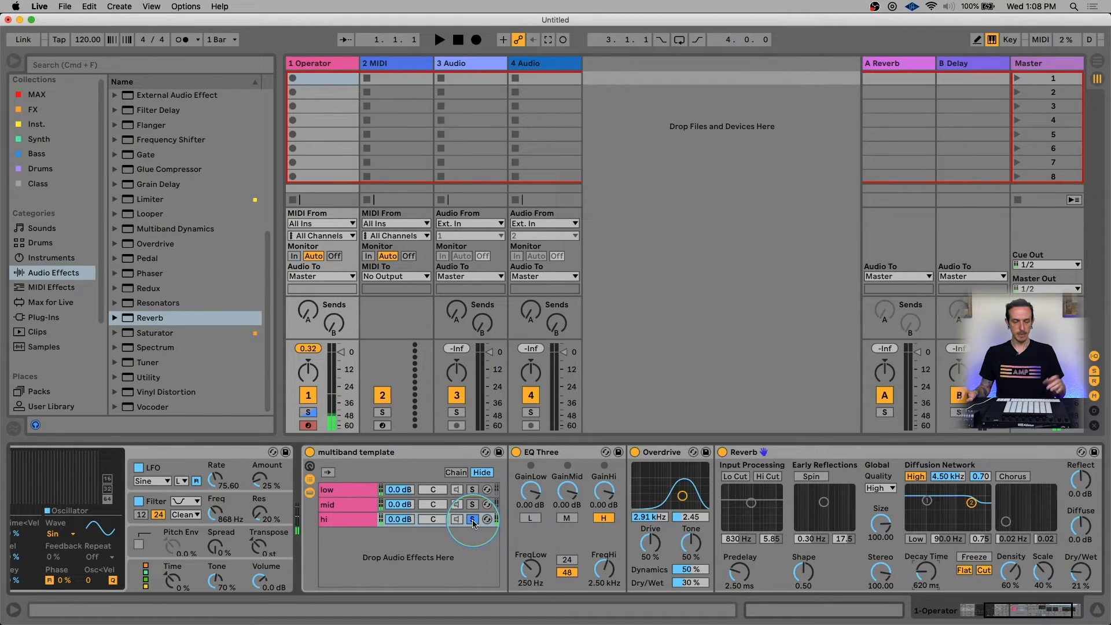
click(472, 505)
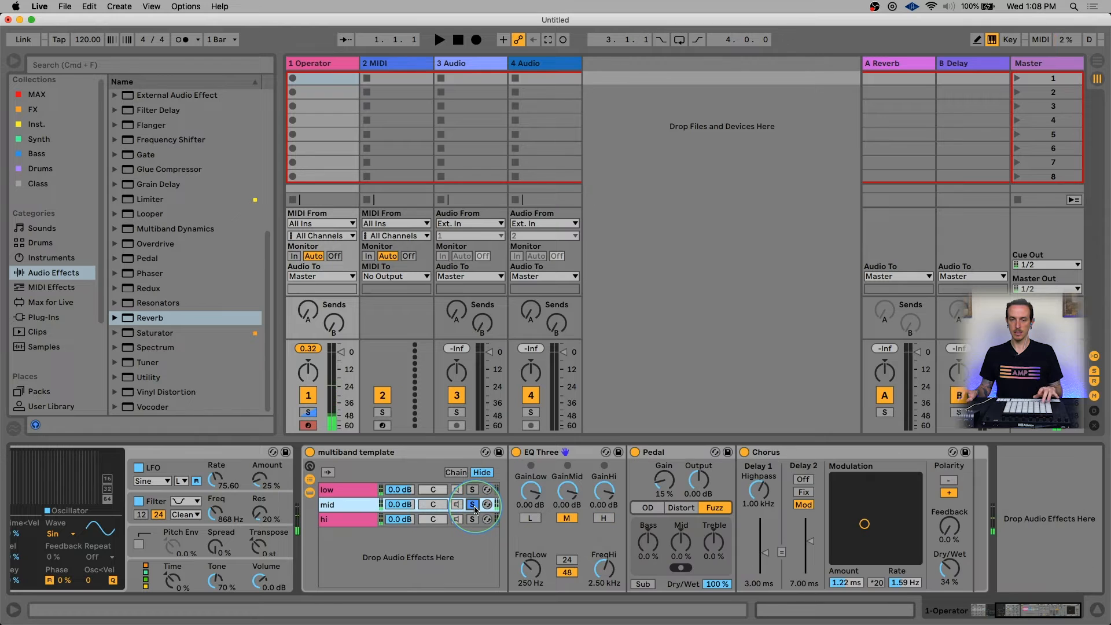
click(472, 489)
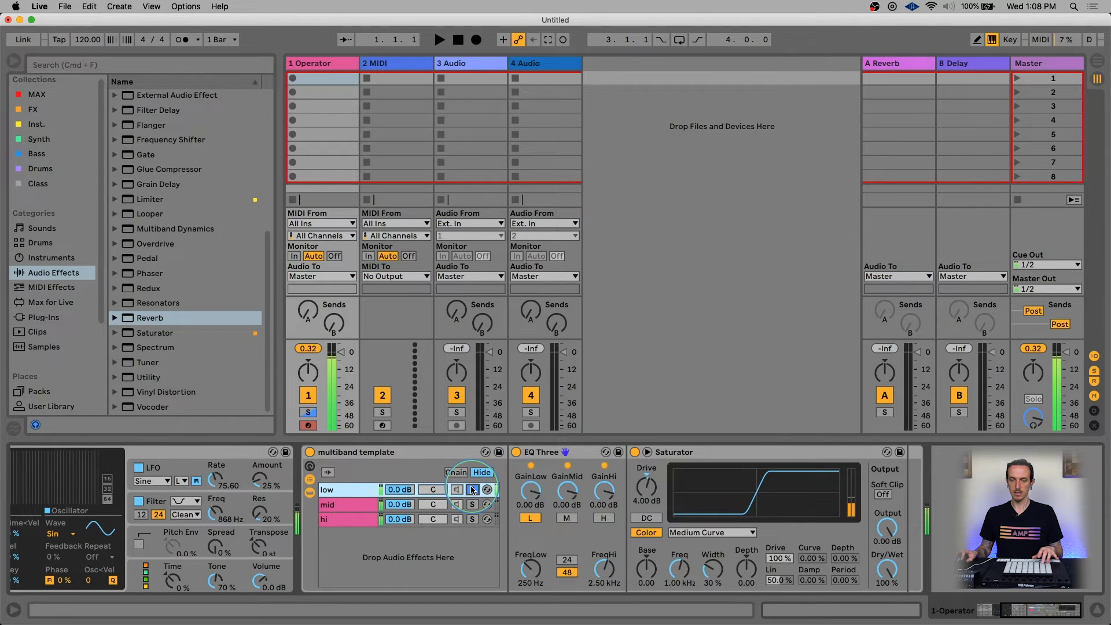
Raise the low chain's Saturator Drive to 7.43 dB and unsolo the chain.
drag(654, 488, 654, 480)
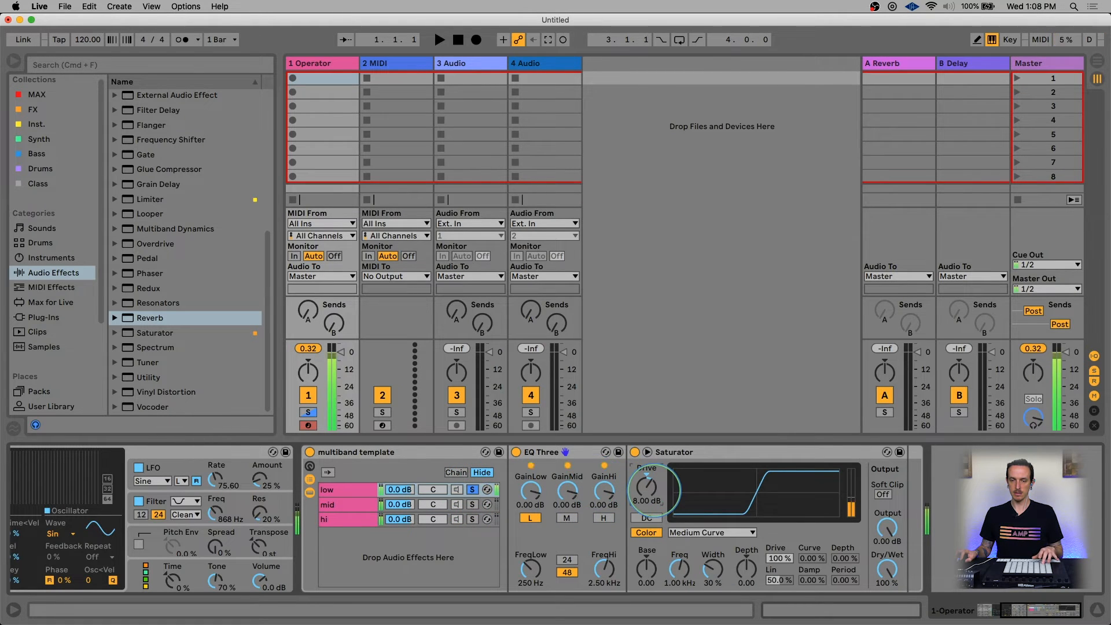
click(472, 489)
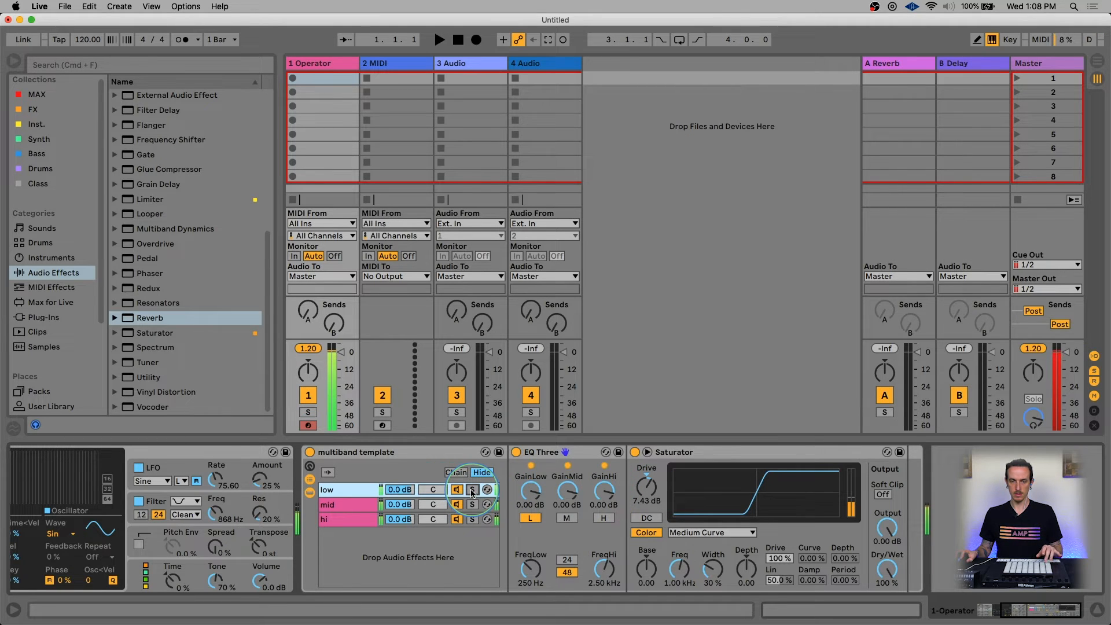
Bypass and re-enable the multiband template rack to compare the sound, and lower the Operator track's volume.
click(329, 471)
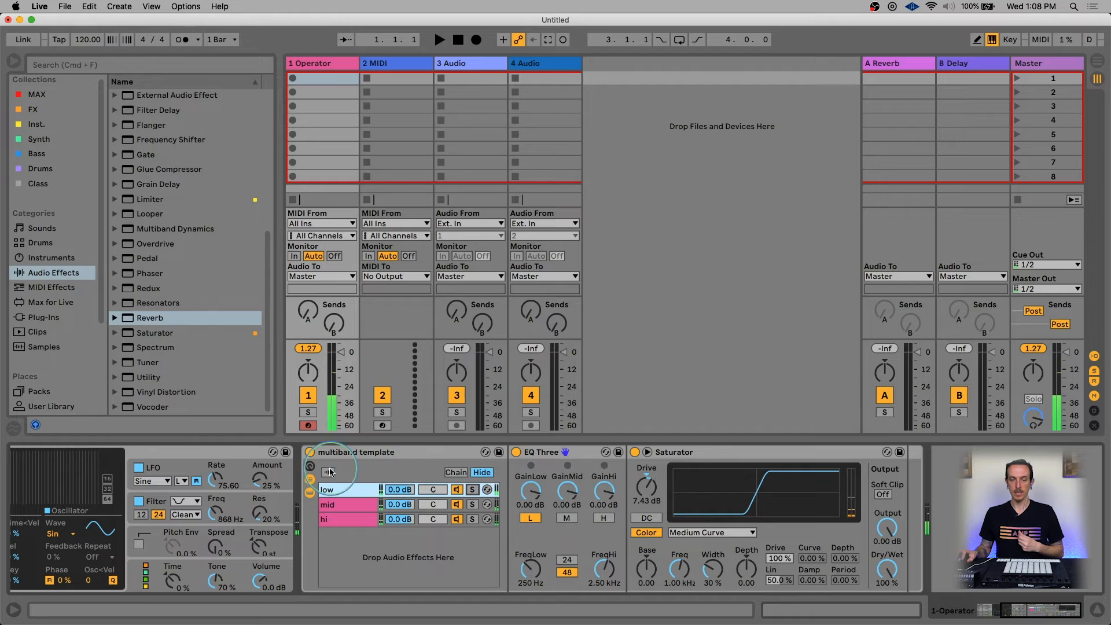
click(309, 452)
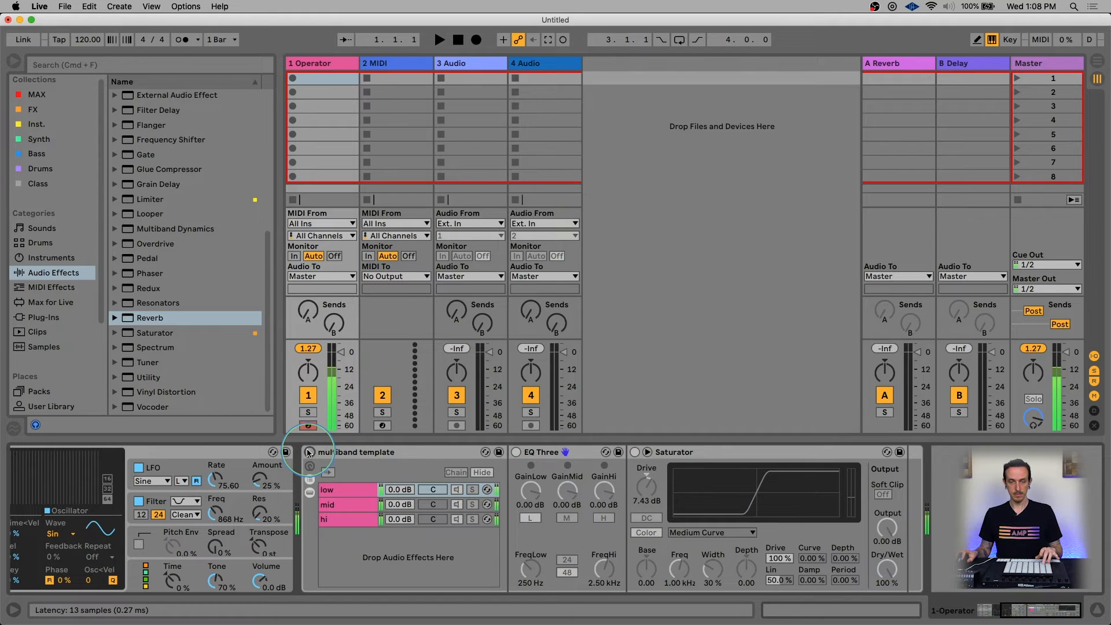
click(310, 451)
drag(341, 352, 339, 360)
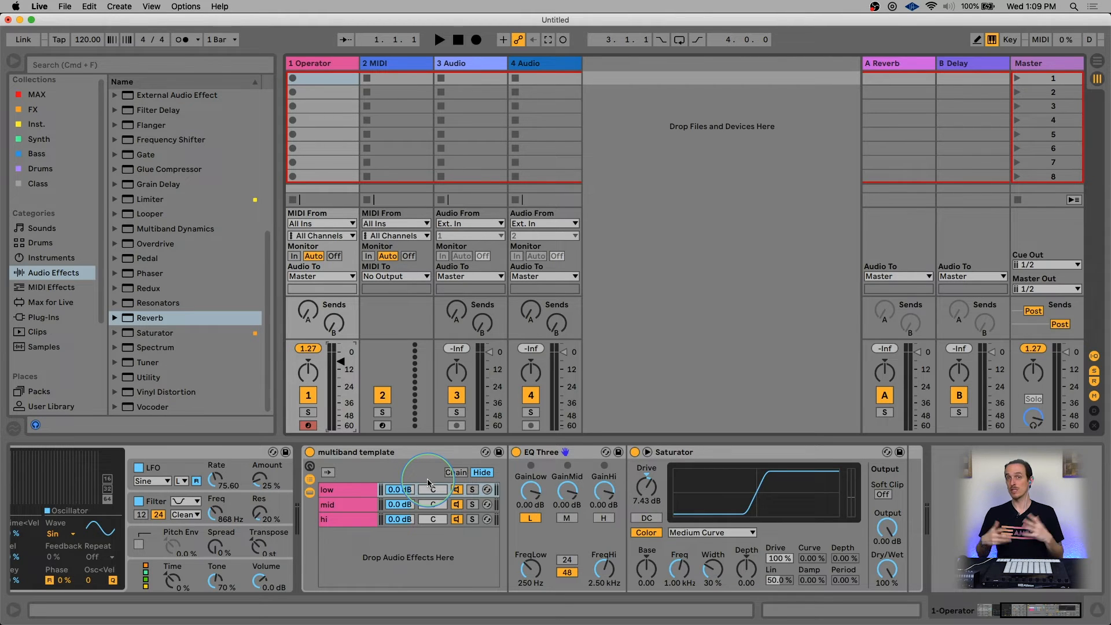
Insert an Auto Filter between Operator and the multiband rack as a band-pass at about 1.08 kHz with 21 % resonance.
scroll(221, 205, up, 5)
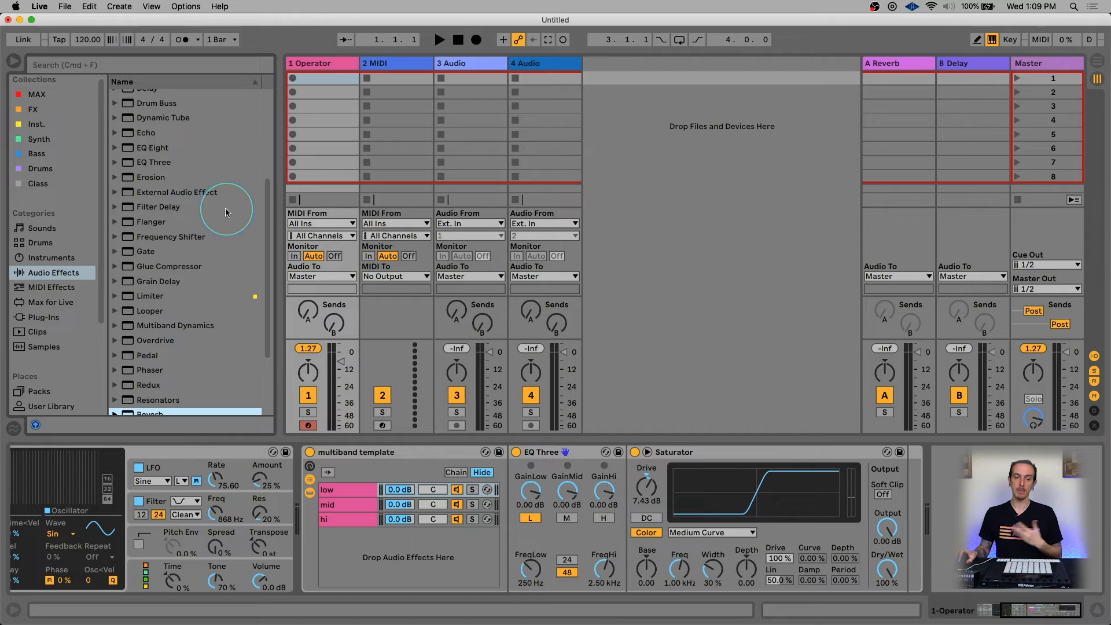
scroll(210, 202, up, 7)
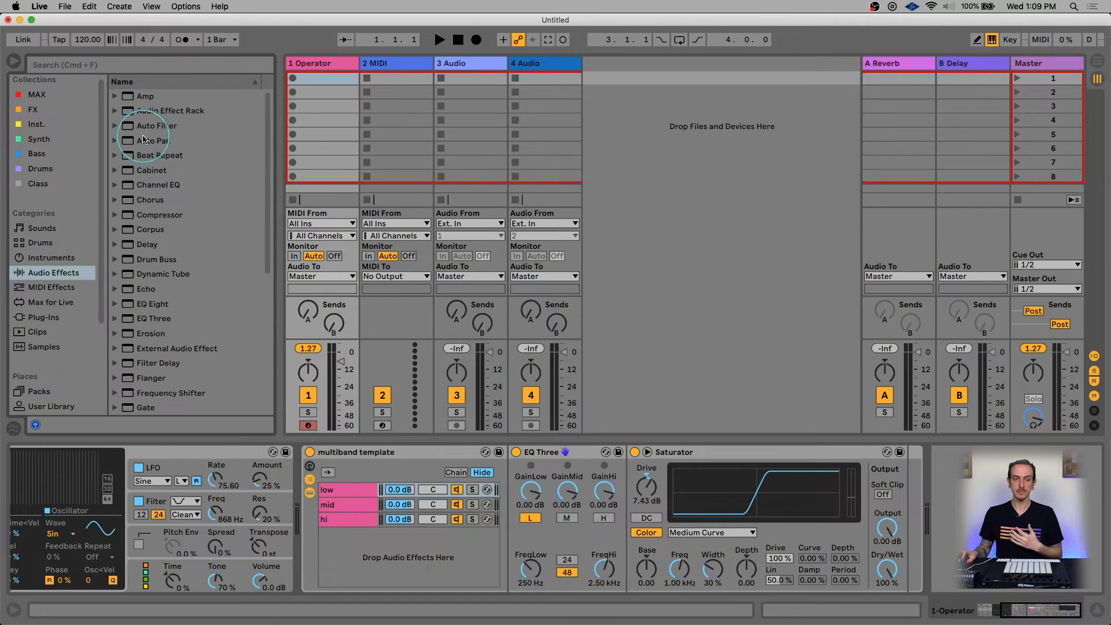
drag(141, 132, 310, 462)
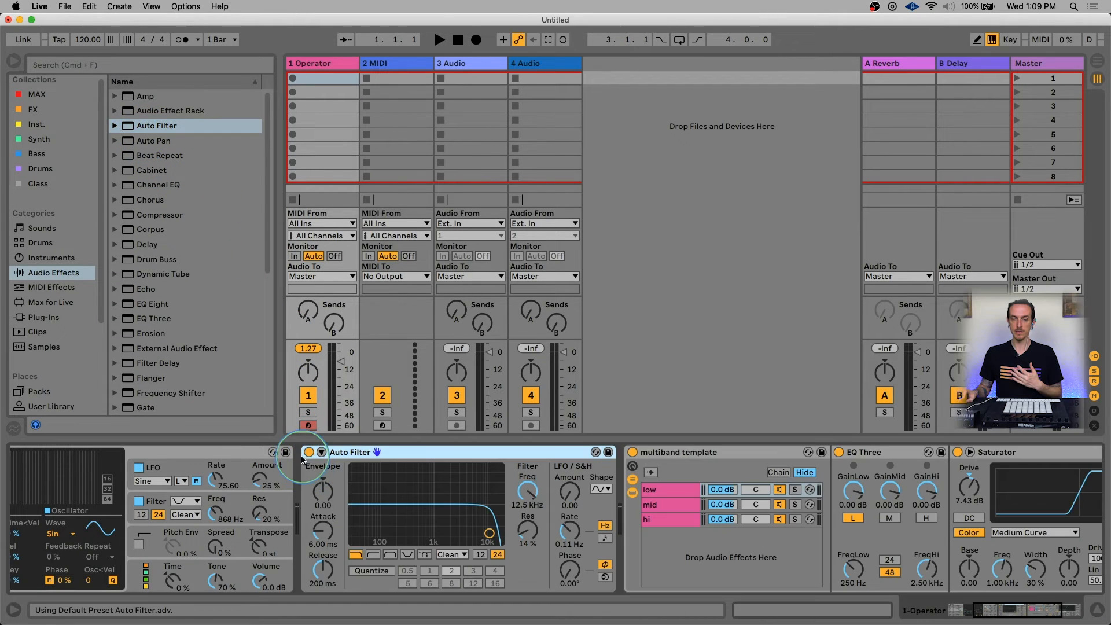
click(390, 554)
drag(489, 533, 436, 529)
Sweep the Auto Filter down to about 478 Hz with 13 % resonance.
scroll(234, 458, left, 5)
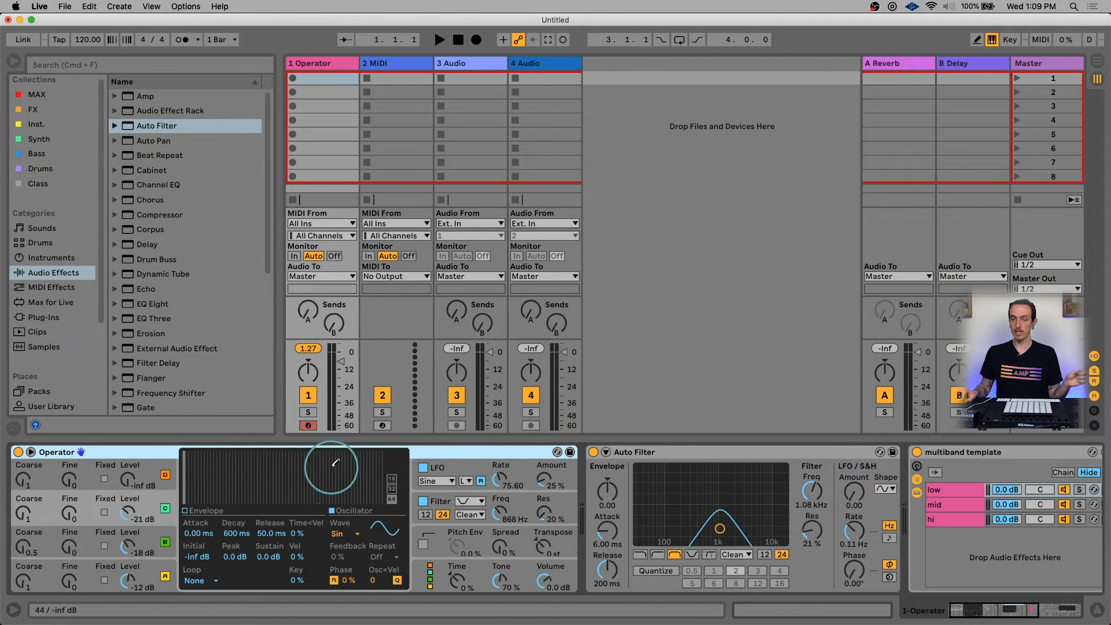
scroll(772, 454, right, 5)
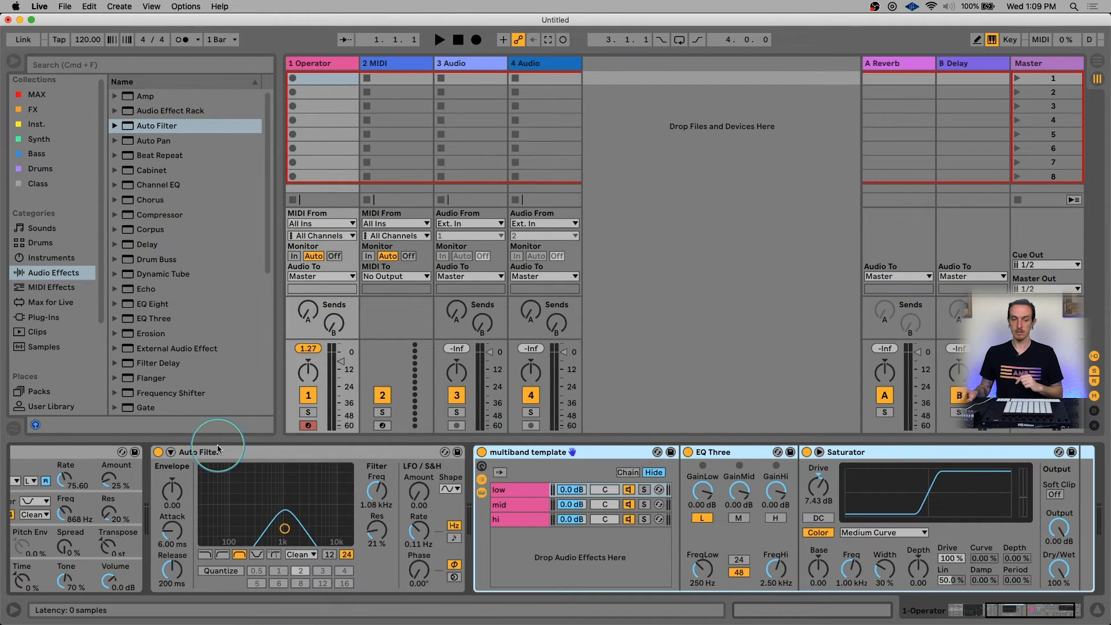
click(238, 457)
mouse_move(284, 528)
mouse_down()
mouse_move(304, 520)
mouse_move(228, 525)
mouse_move(294, 527)
mouse_move(267, 532)
mouse_up()
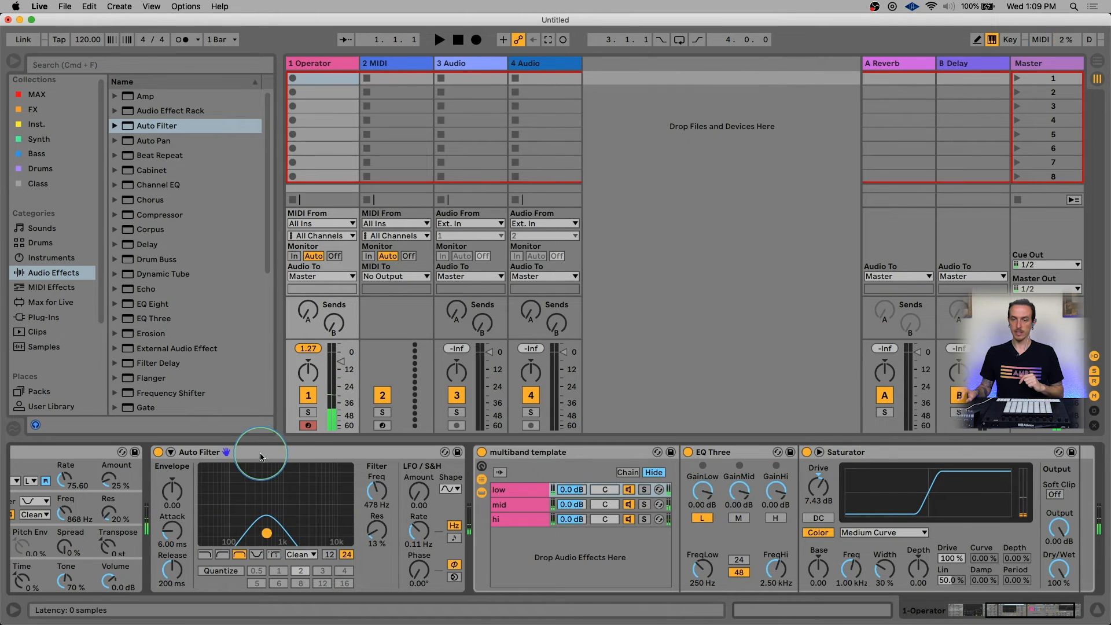
Move the Auto Filter after the multiband rack and set it to about 1.16 kHz with 20 % resonance.
click(262, 452)
mouse_move(1021, 512)
mouse_down()
mouse_move(1050, 518)
mouse_move(1035, 515)
mouse_up()
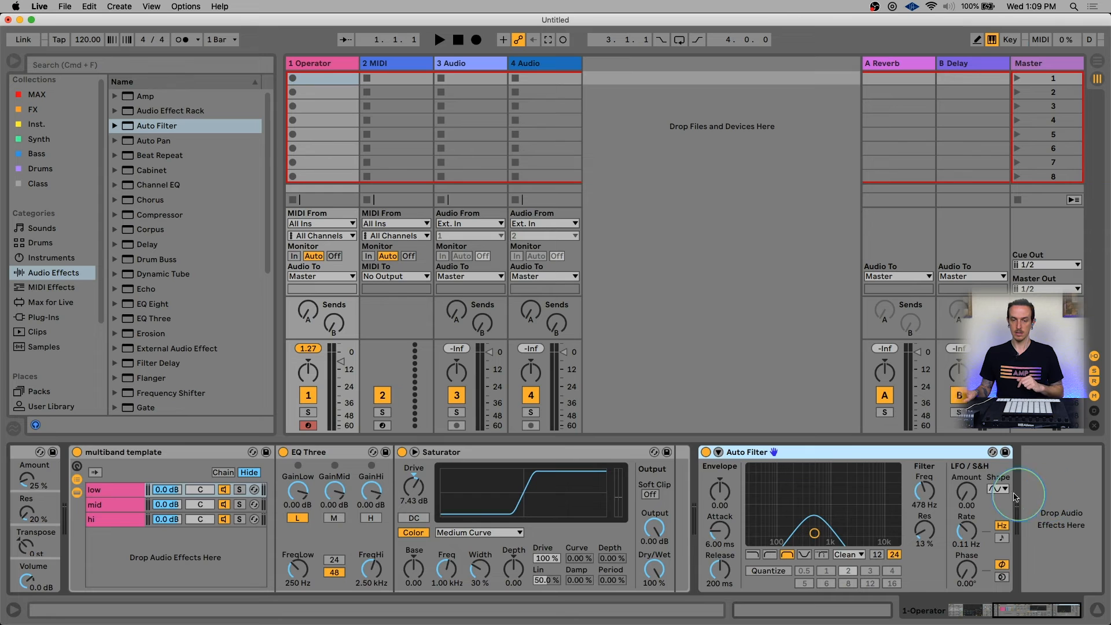
mouse_move(813, 533)
mouse_down()
mouse_move(798, 528)
mouse_move(867, 529)
mouse_move(818, 530)
mouse_move(834, 529)
mouse_up()
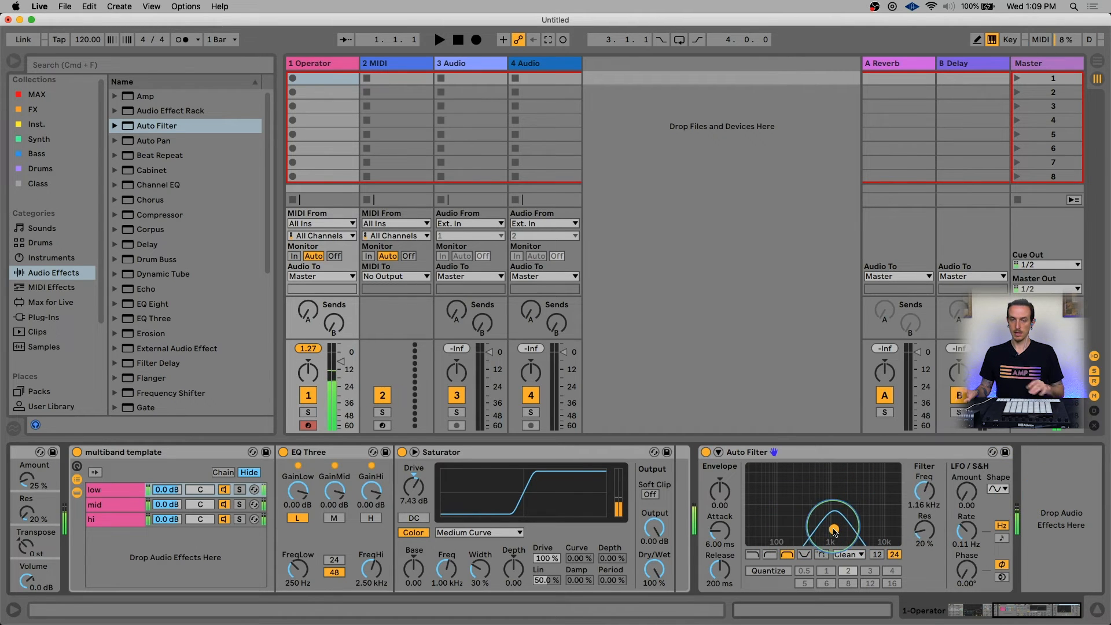
click(746, 452)
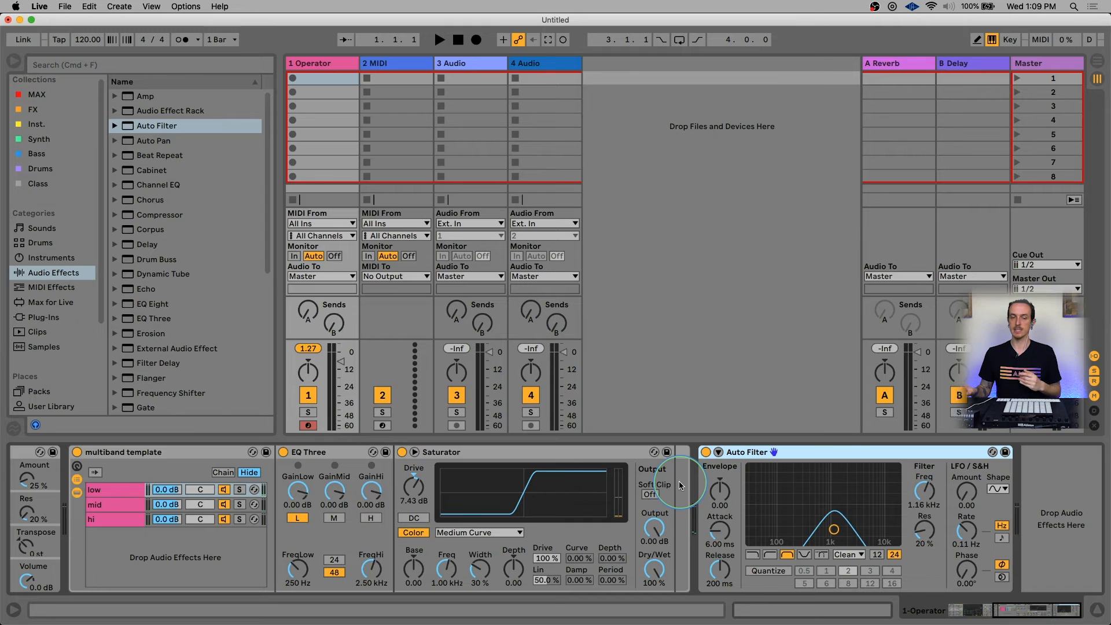